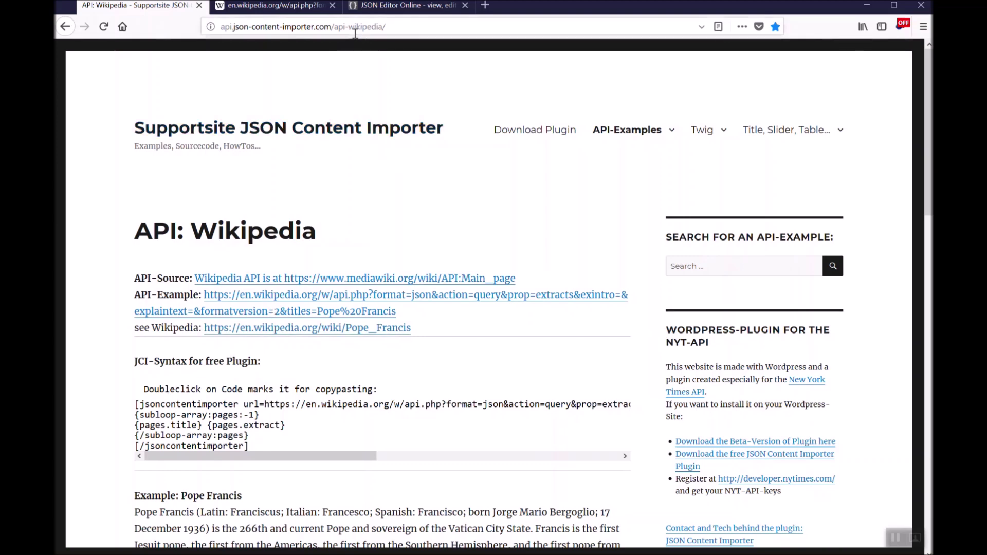
Open the MediaWiki API:Main page in a new tab from the 'Wikipedia API is at' link.
{"action": "middle_click", "coordinate": [309, 278]}
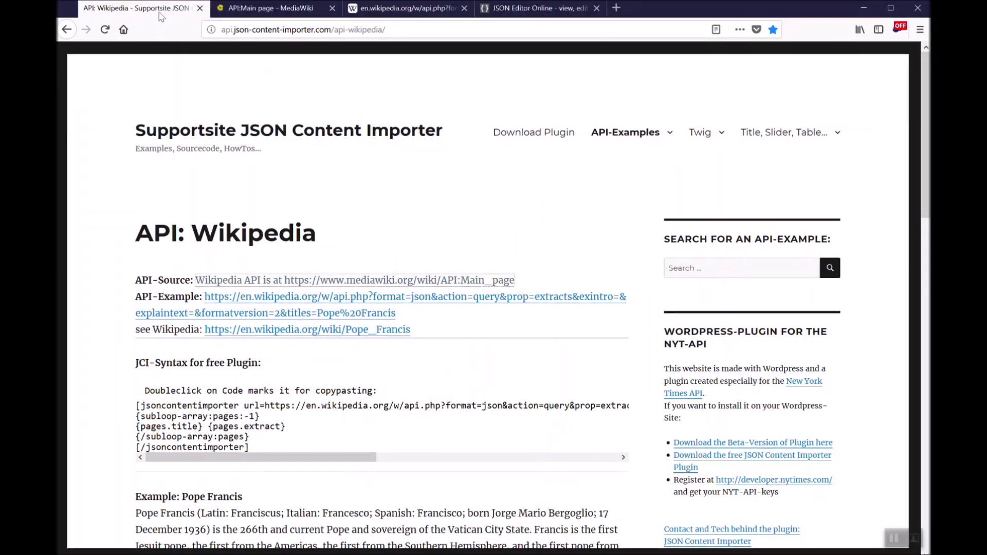
Read the MediaWiki API simple example, then view the Pope Francis api.php JSON response.
{"action": "left_click", "coordinate": [262, 13]}
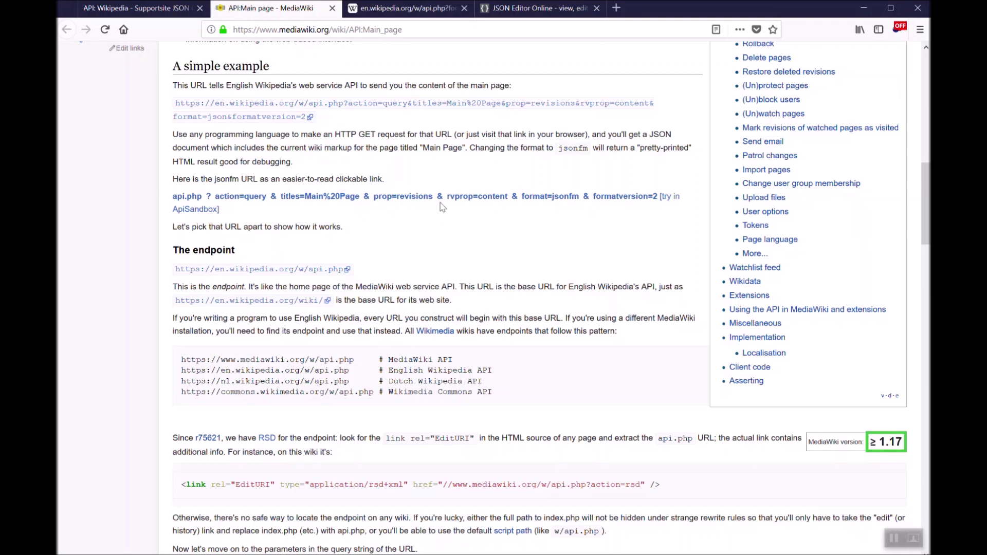
{"action": "left_click", "coordinate": [399, 11]}
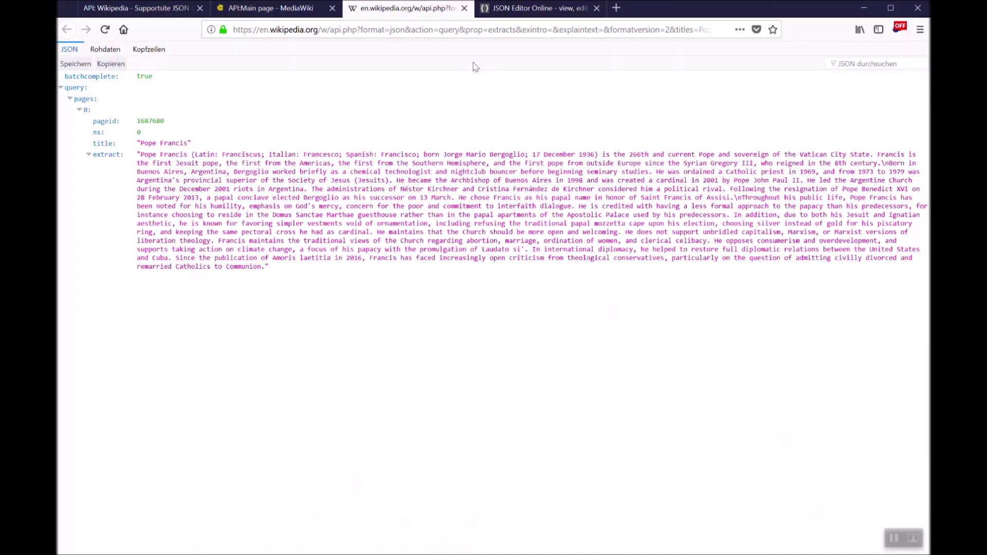
Inspect the request address and the page 0 entry in the JSON tree.
{"action": "left_click_drag", "start_coordinate": [545, 30], "coordinate": [848, 21]}
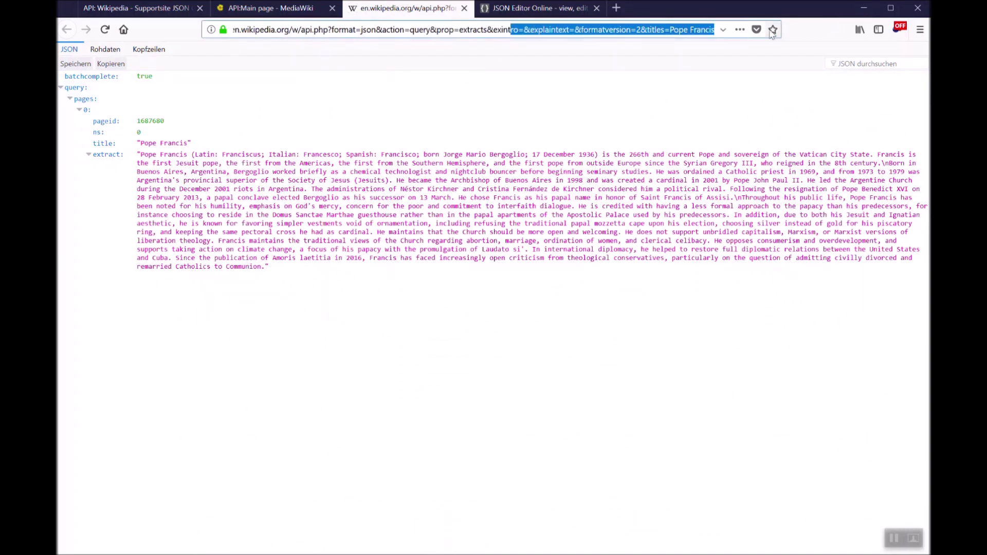
{"action": "left_click", "coordinate": [656, 30]}
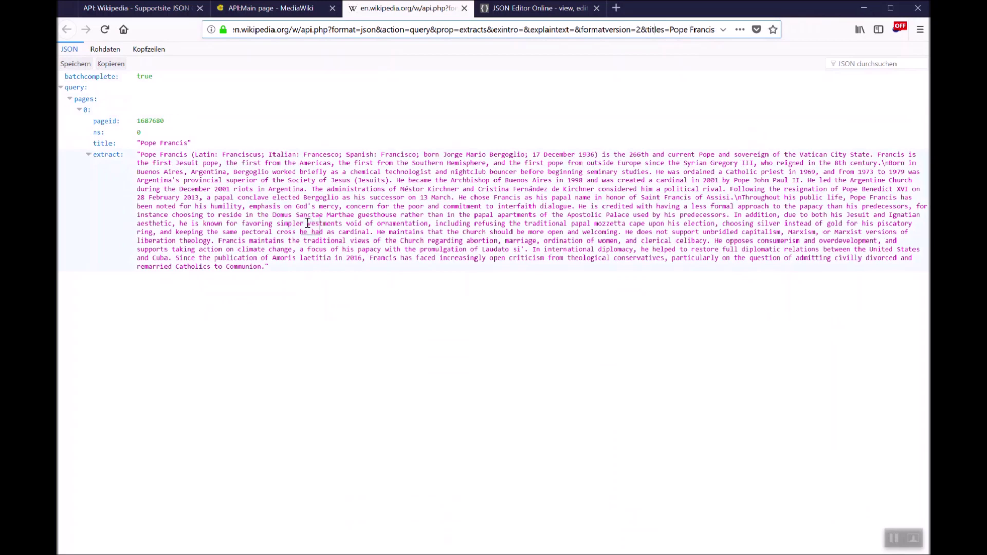
{"action": "left_click", "coordinate": [86, 109]}
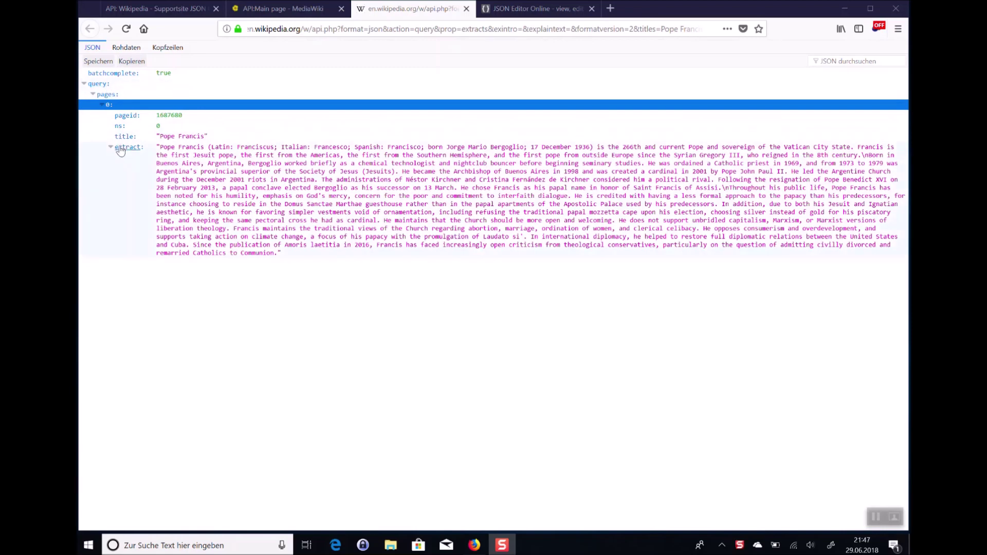
Copy the full raw Pope Francis JSON text and go to JSON Editor Online.
{"action": "left_click", "coordinate": [127, 47]}
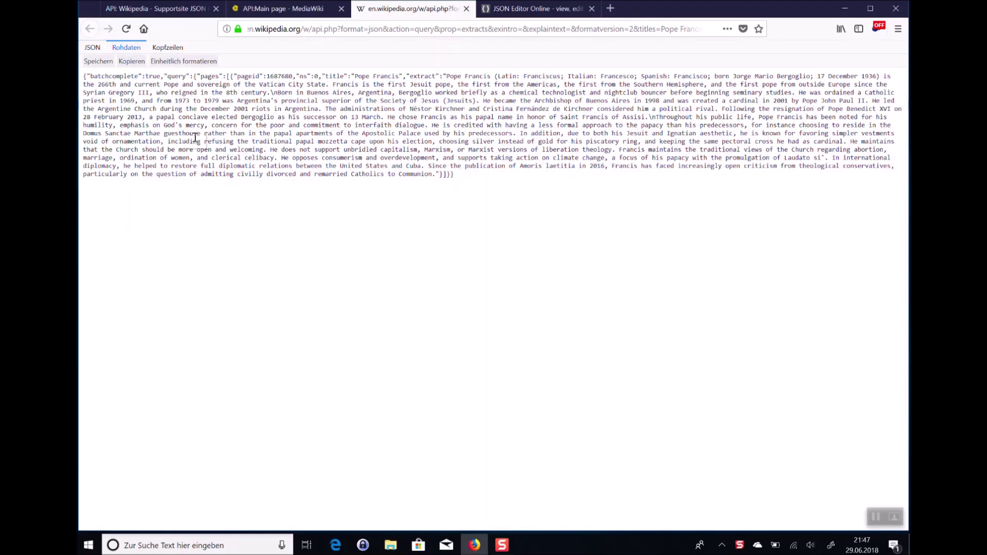
{"action": "key", "text": "ctrl+a"}
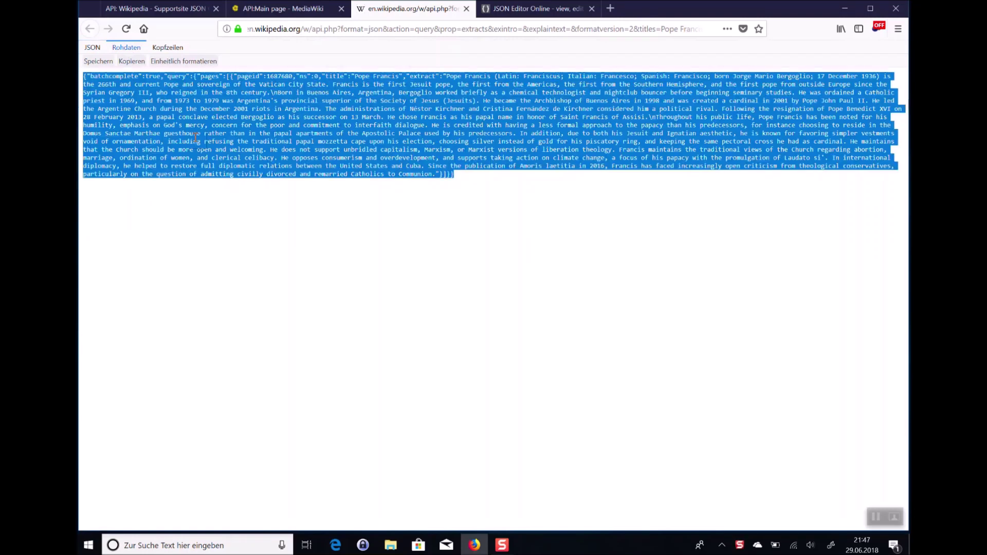
{"action": "right_click", "coordinate": [253, 139]}
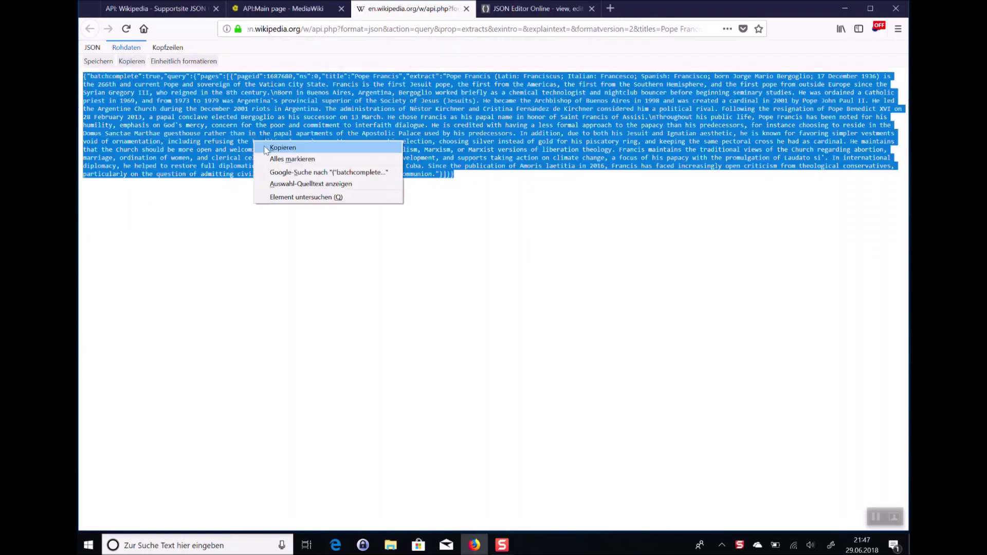
{"action": "left_click", "coordinate": [265, 146]}
{"action": "left_click", "coordinate": [502, 9]}
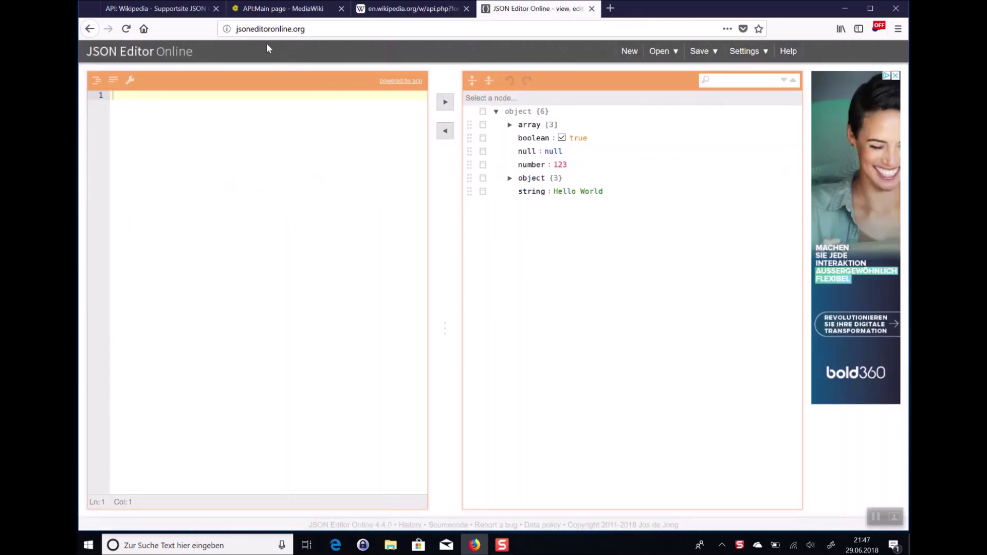
Paste the Pope Francis JSON into JSON Editor Online and expand query, pages and 0.
{"action": "right_click", "coordinate": [166, 101]}
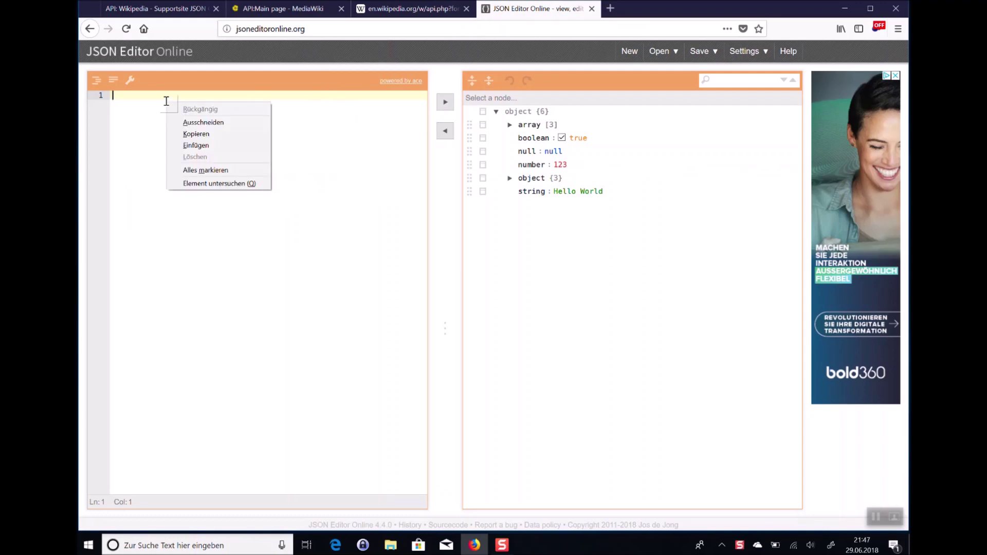
{"action": "left_click", "coordinate": [195, 146]}
{"action": "left_click", "coordinate": [445, 102]}
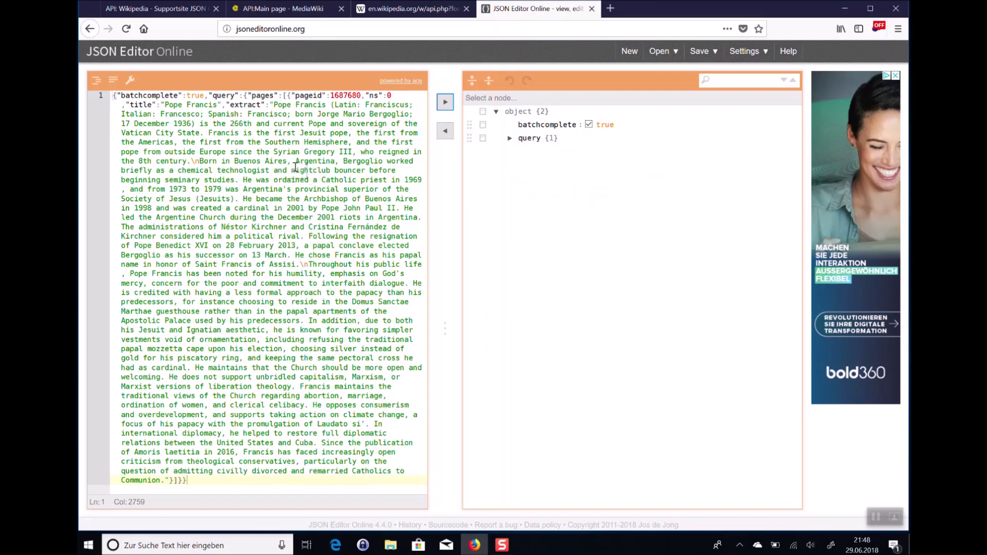
{"action": "left_click", "coordinate": [508, 142]}
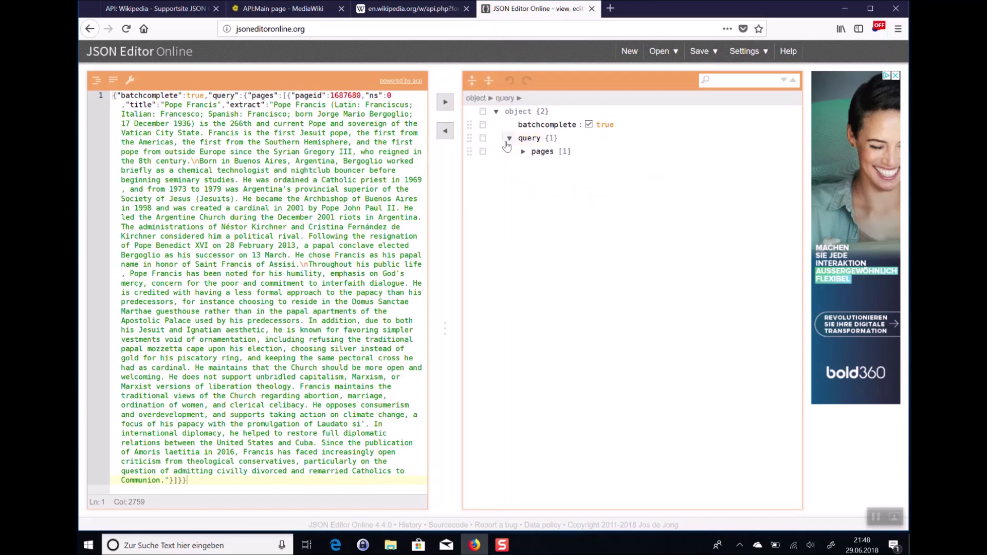
{"action": "left_click", "coordinate": [523, 151]}
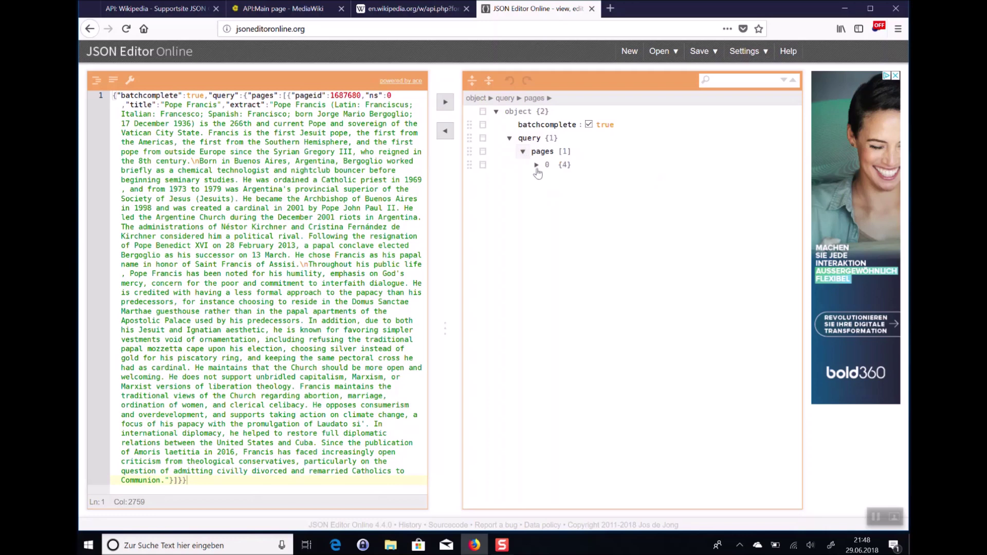
{"action": "left_click", "coordinate": [536, 166]}
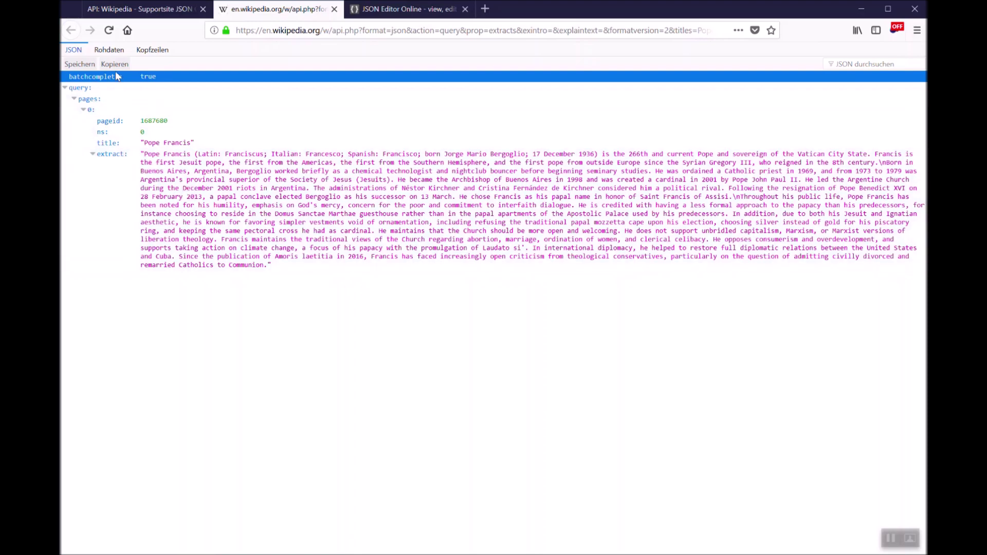
Compare the raw and tree views of the response, then return to JSON Editor Online.
{"action": "left_click", "coordinate": [116, 56]}
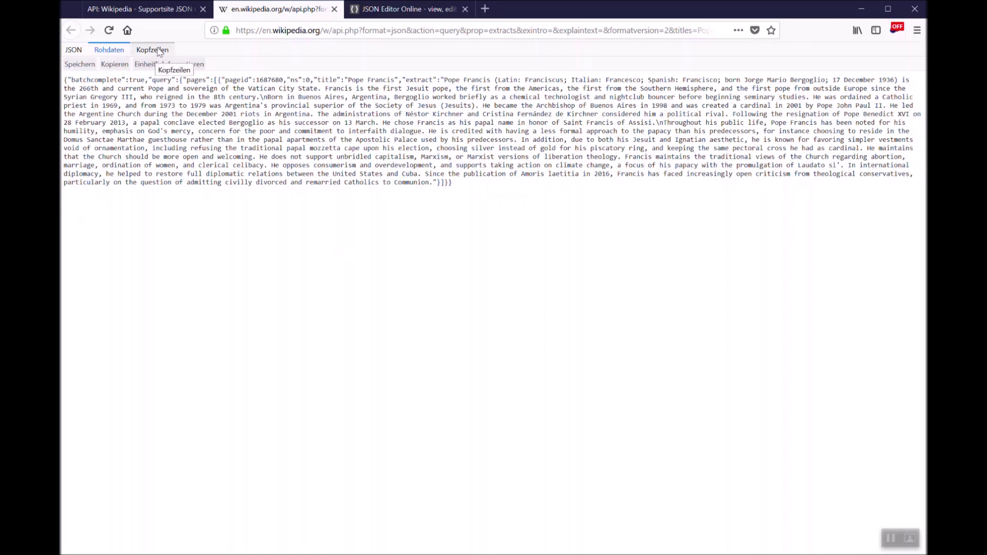
{"action": "left_click", "coordinate": [74, 50]}
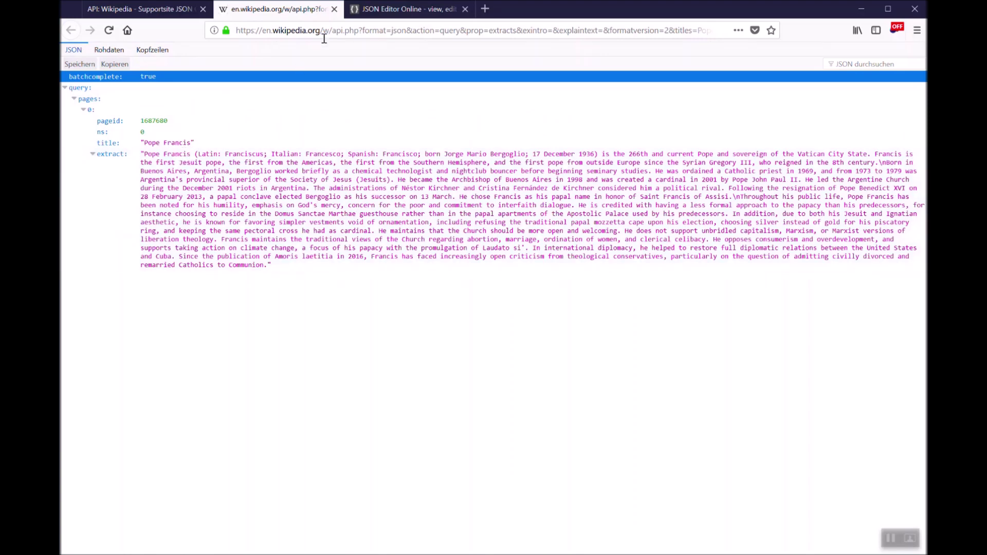
{"action": "left_click", "coordinate": [381, 9]}
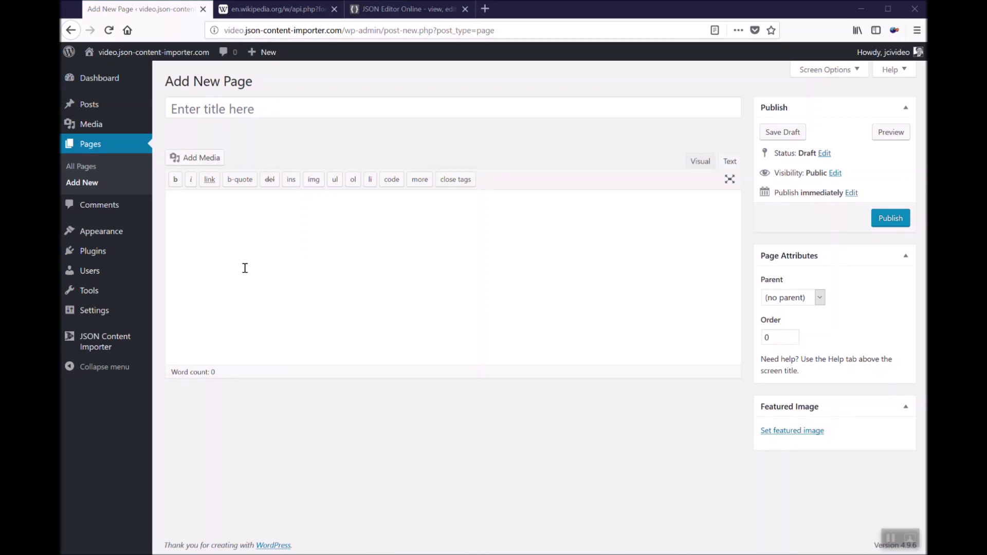
Start the [jsoncontentimporter shortcode with url= set to the copied Wikipedia API request address.
{"action": "left_click", "coordinate": [245, 268]}
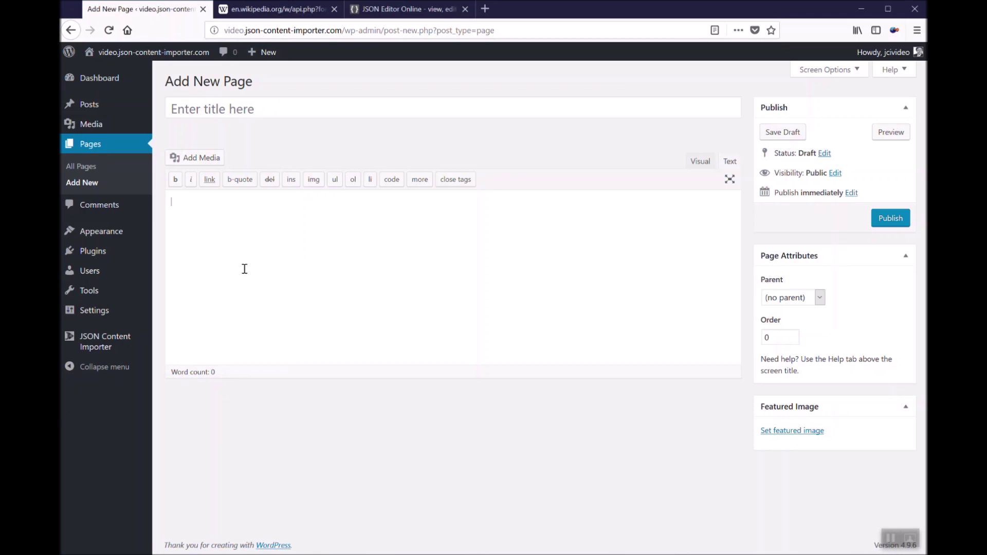
{"action": "type", "text": "[jsoncontenti"}
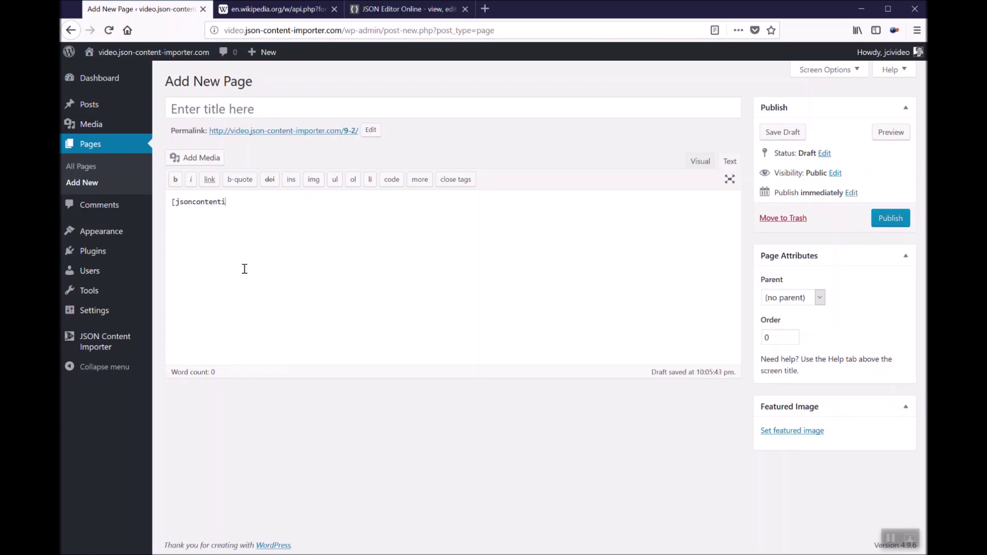
{"action": "type", "text": "mporter url="}
{"action": "left_click", "coordinate": [286, 7]}
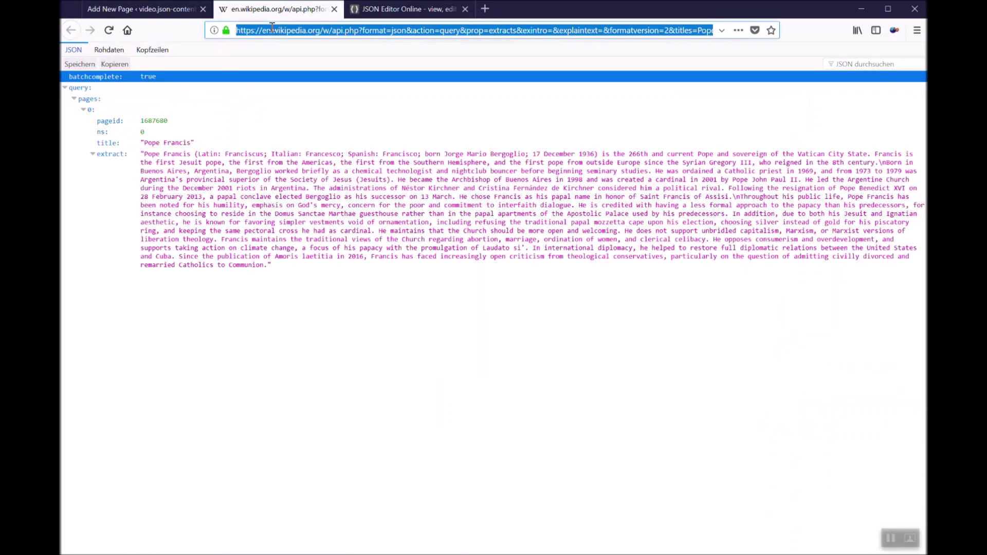
{"action": "left_click", "coordinate": [277, 30]}
{"action": "right_click", "coordinate": [286, 34]}
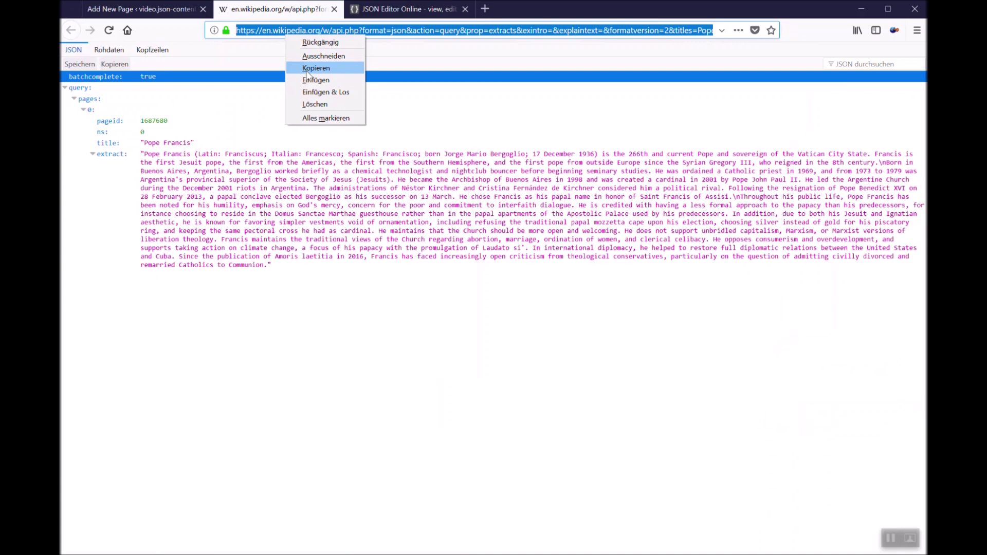
{"action": "left_click", "coordinate": [308, 70]}
{"action": "left_click", "coordinate": [175, 9]}
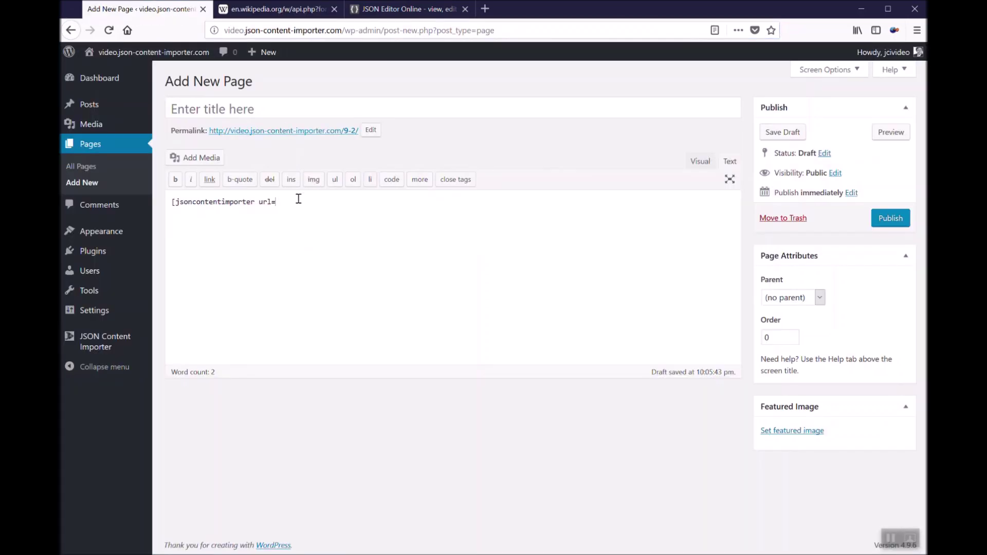
{"action": "right_click", "coordinate": [291, 202]}
{"action": "left_click", "coordinate": [326, 250]}
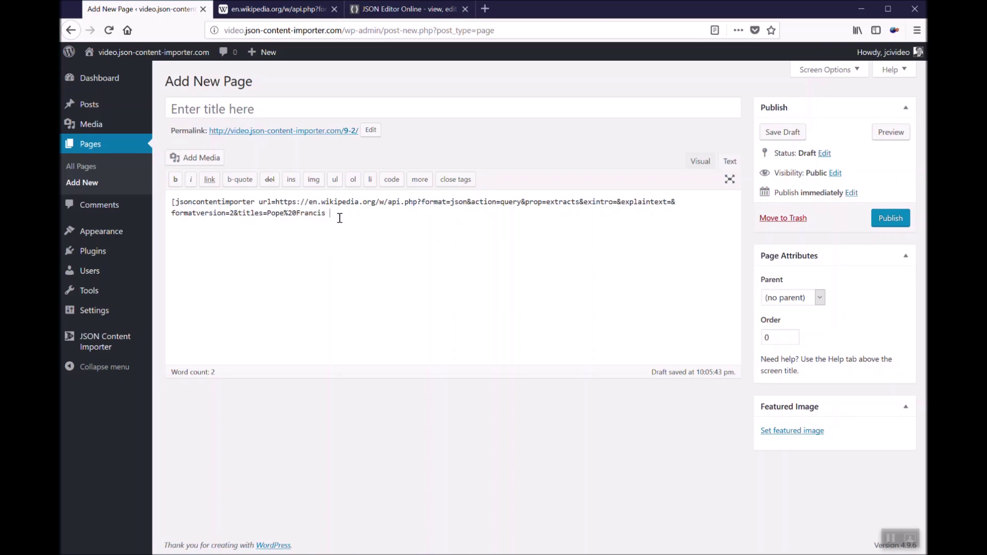
Add debugmode=10, the template text 'test' and the closing [/jsoncontentimporter] tag.
{"action": "type", "text": "debugmode"}
{"action": "type", "text": "=10"}
{"action": "type", "text": "]"}
{"action": "type", "text": "test["}
{"action": "type", "text": "/jsonconte"}
{"action": "type", "text": "ntimporter"}
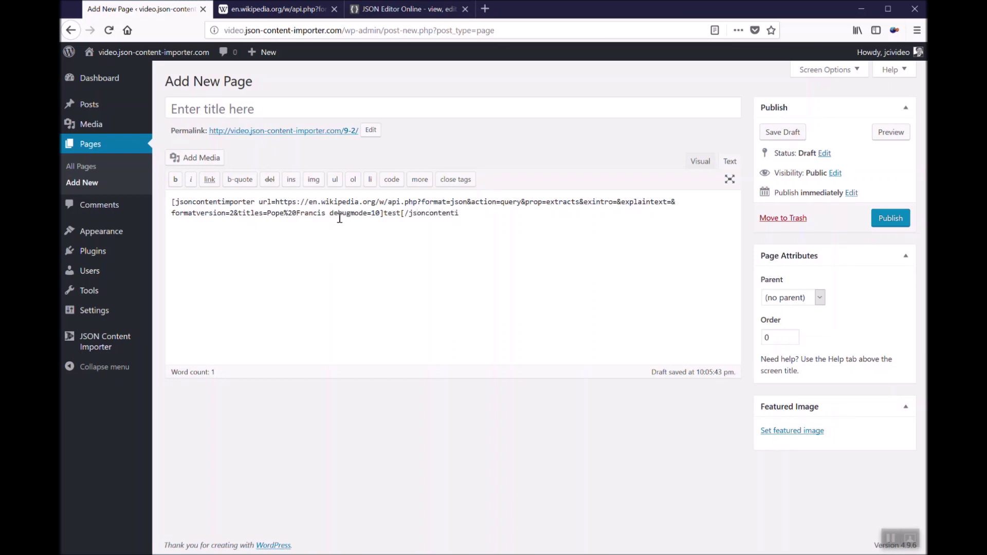
{"action": "type", "text": "]"}
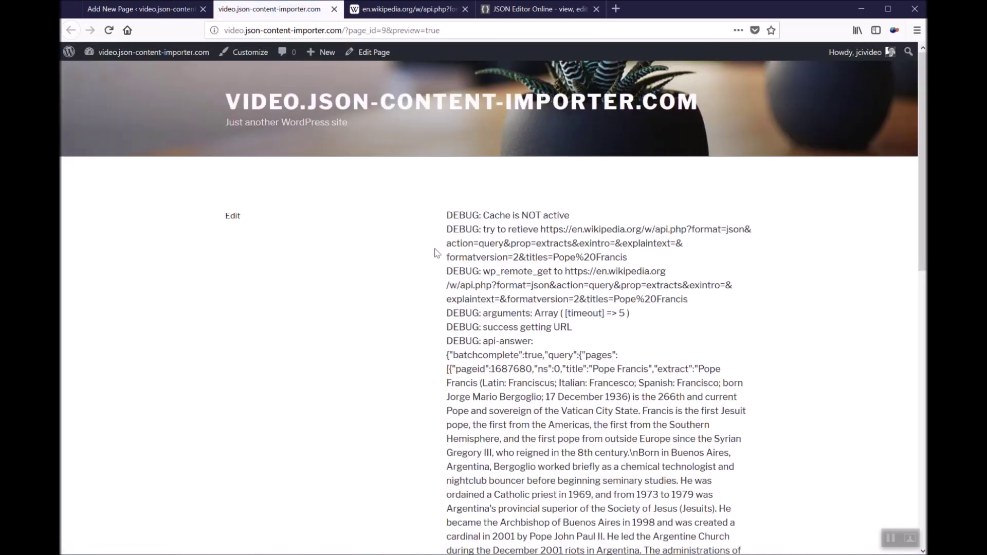
{"action": "scroll", "coordinate": [442, 250], "scroll_direction": "down", "scroll_amount": 5}
{"action": "scroll", "coordinate": [441, 250], "scroll_direction": "up", "scroll_amount": 5}
{"action": "left_click_drag", "start_coordinate": [447, 360], "coordinate": [517, 410]}
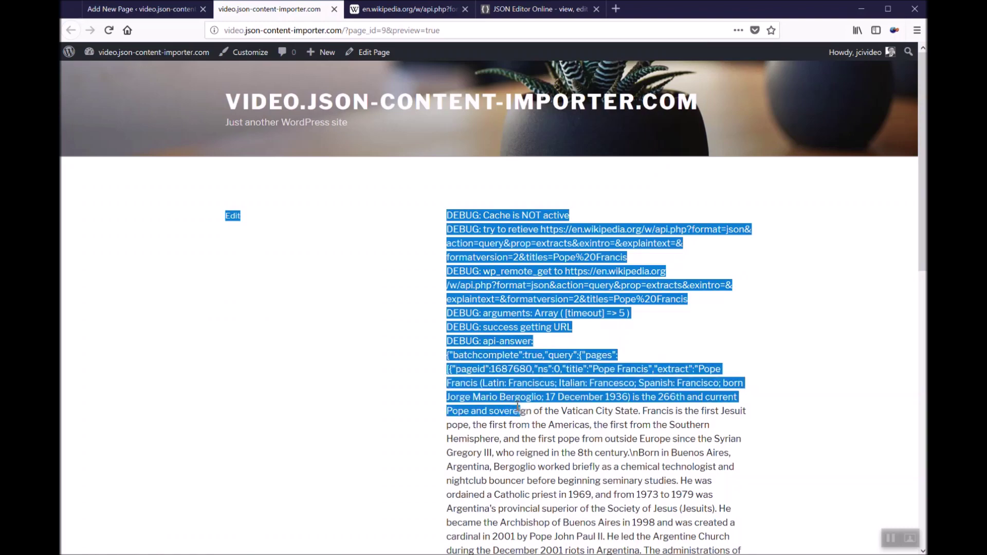
{"action": "left_click", "coordinate": [446, 364]}
{"action": "left_click_drag", "start_coordinate": [446, 364], "coordinate": [511, 385]}
{"action": "left_click", "coordinate": [514, 388]}
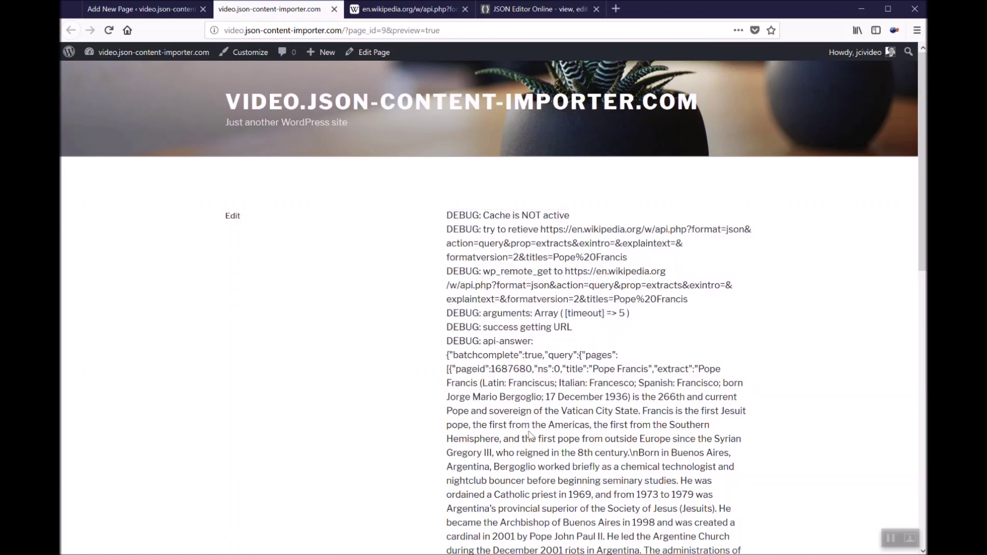
{"action": "scroll", "coordinate": [605, 425], "scroll_direction": "down", "scroll_amount": 10}
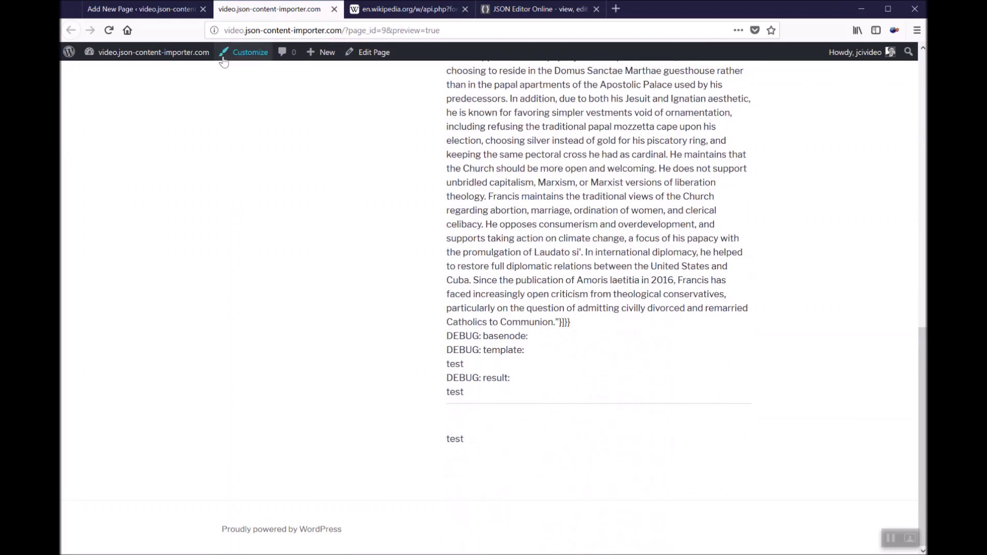
{"action": "scroll", "coordinate": [441, 210], "scroll_direction": "up", "scroll_amount": 10}
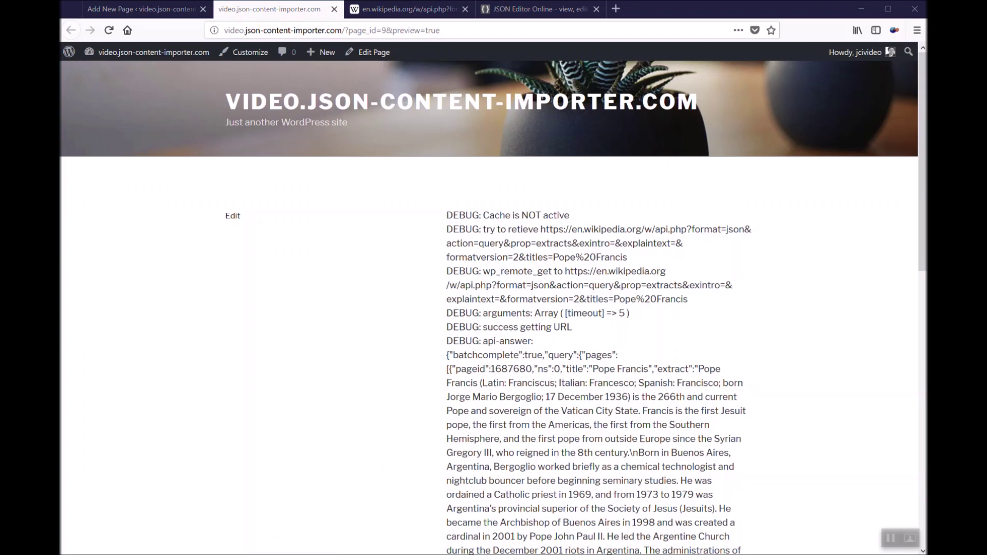
{"action": "key", "text": "ctrl+shift+Tab"}
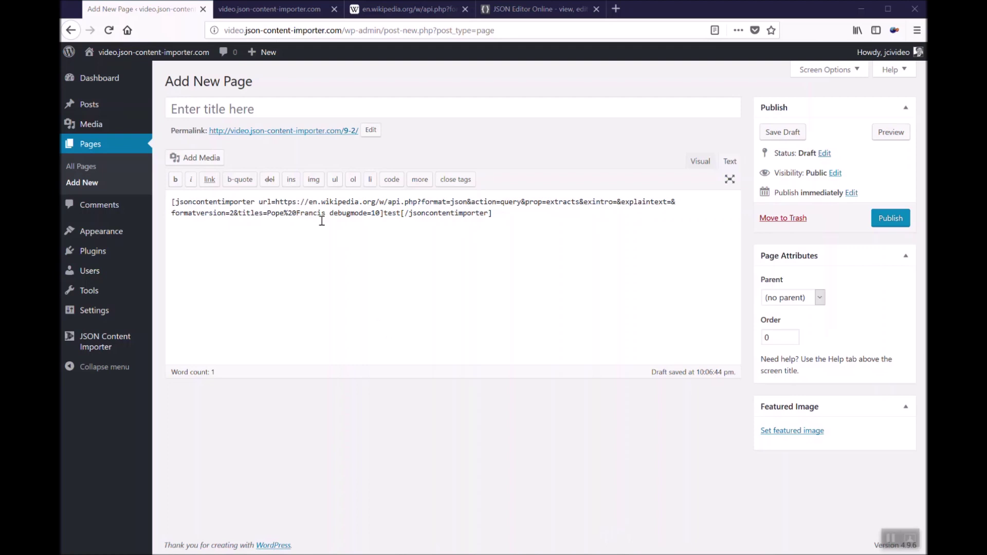
Delete debugmode=10 and replace 'test' with nested subloops around {query.pages.title}.
{"action": "left_click_drag", "start_coordinate": [330, 213], "coordinate": [379, 216]}
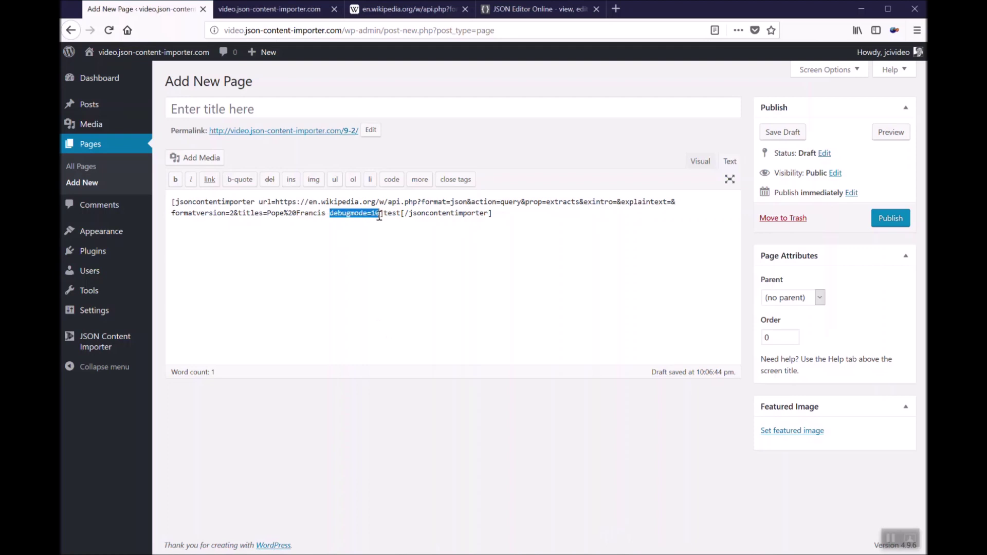
{"action": "key", "text": "BackSpace"}
{"action": "key", "text": "BackSpace"}
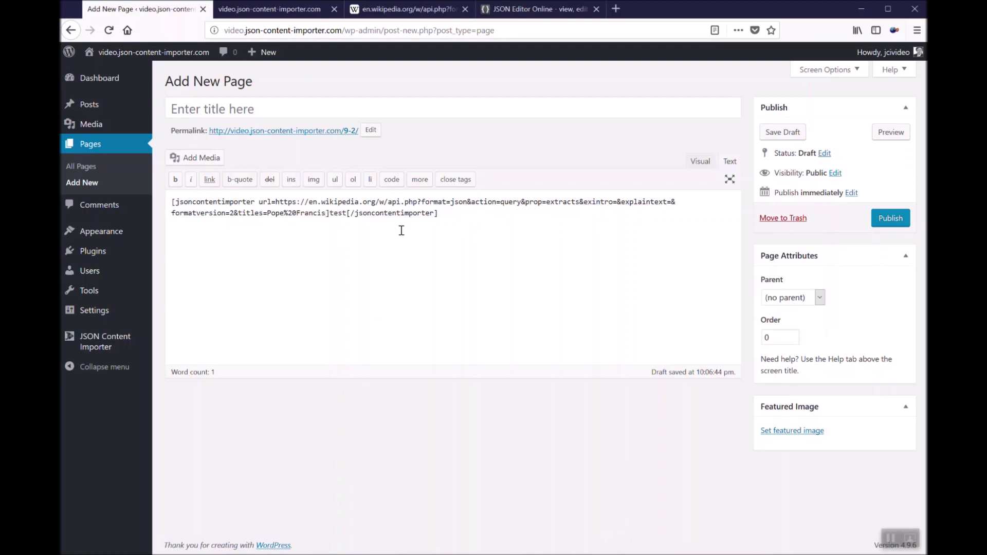
{"action": "double_click", "coordinate": [342, 213]}
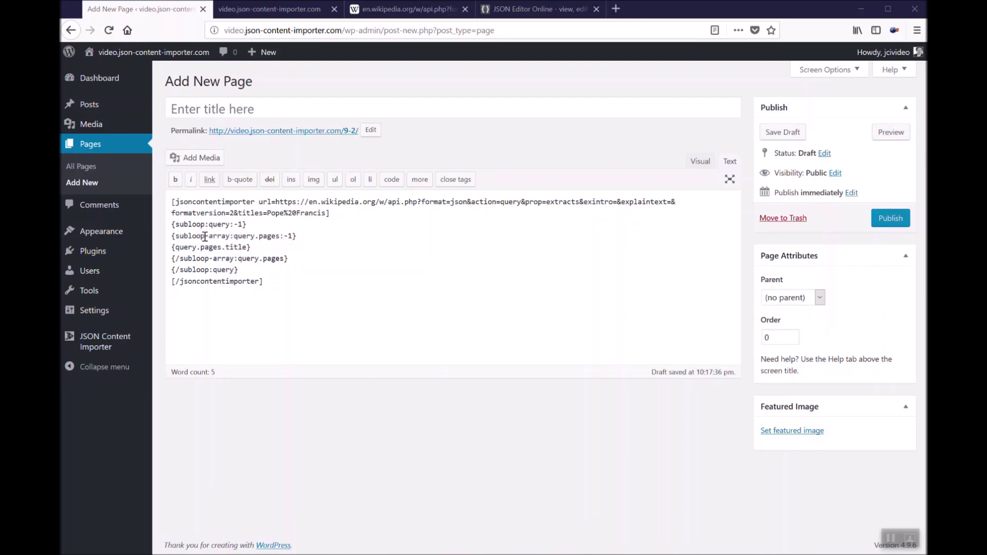
{"action": "left_click_drag", "start_coordinate": [205, 237], "coordinate": [230, 237]}
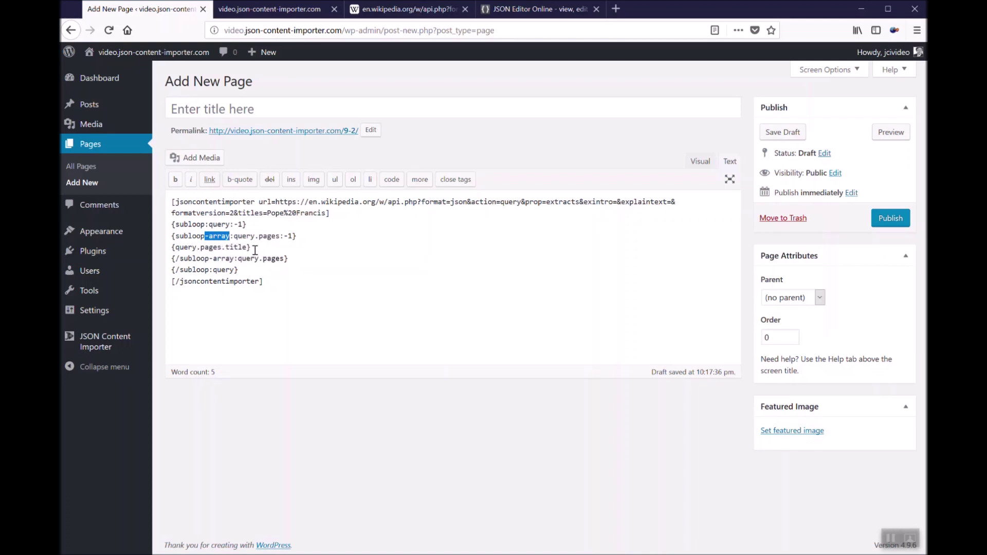
{"action": "left_click_drag", "start_coordinate": [247, 249], "coordinate": [175, 250]}
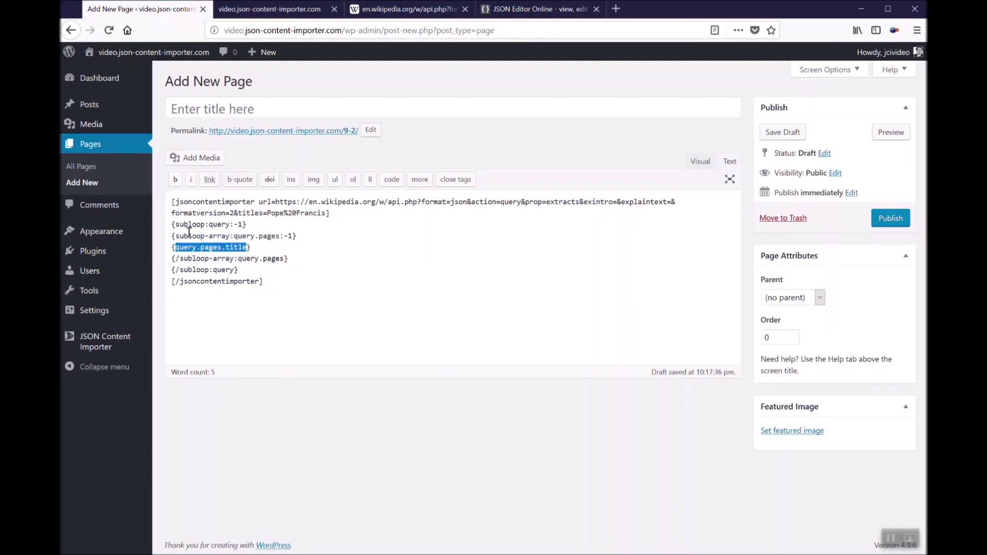
Preview the title-only output and check the JSON structure in JSON Editor Online.
{"action": "left_click", "coordinate": [338, 263]}
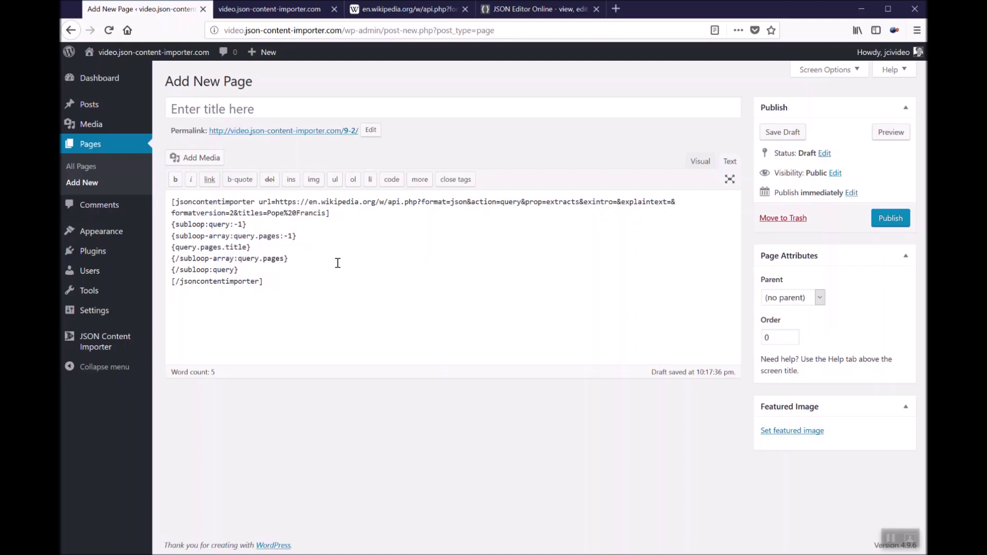
{"action": "left_click", "coordinate": [891, 132]}
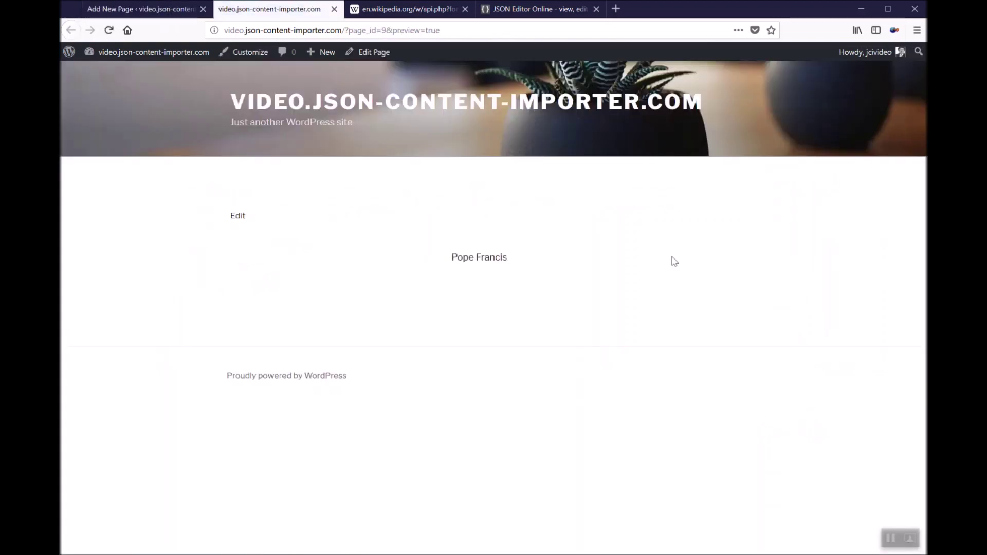
{"action": "left_click", "coordinate": [508, 13]}
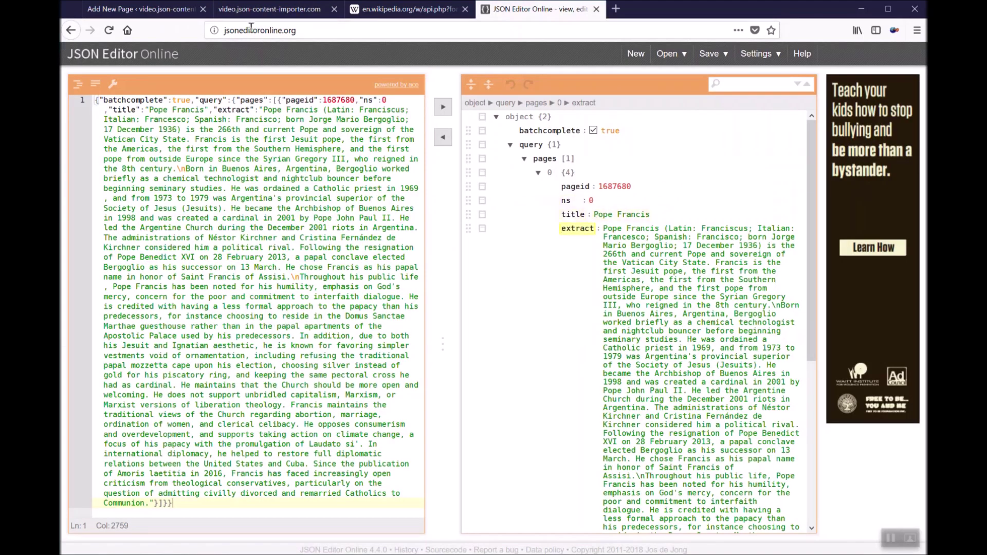
{"action": "left_click", "coordinate": [113, 10]}
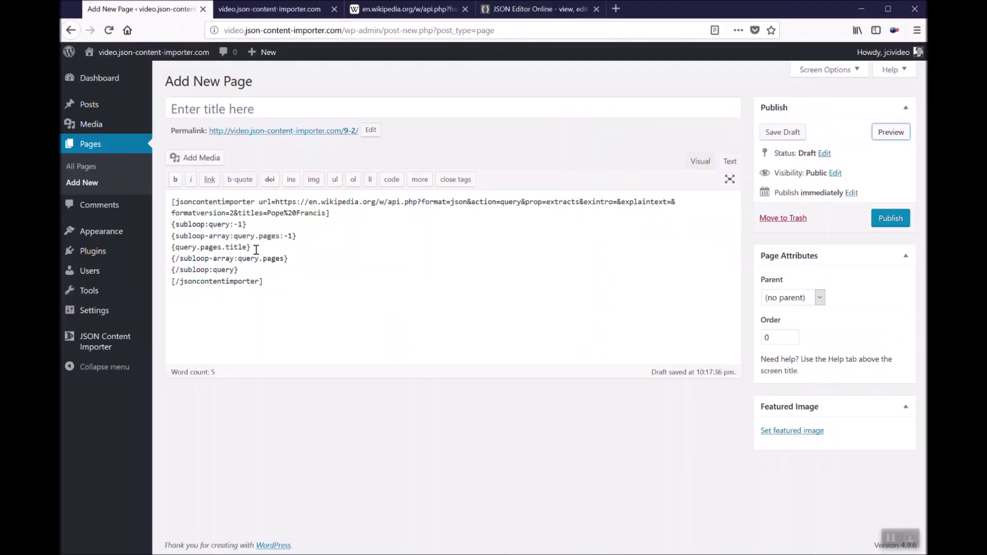
Duplicate {query.pages.title}, change the copy to {query.pages.extract}, and preview again.
{"action": "left_click_drag", "start_coordinate": [252, 248], "coordinate": [161, 252]}
{"action": "right_click", "coordinate": [190, 252]}
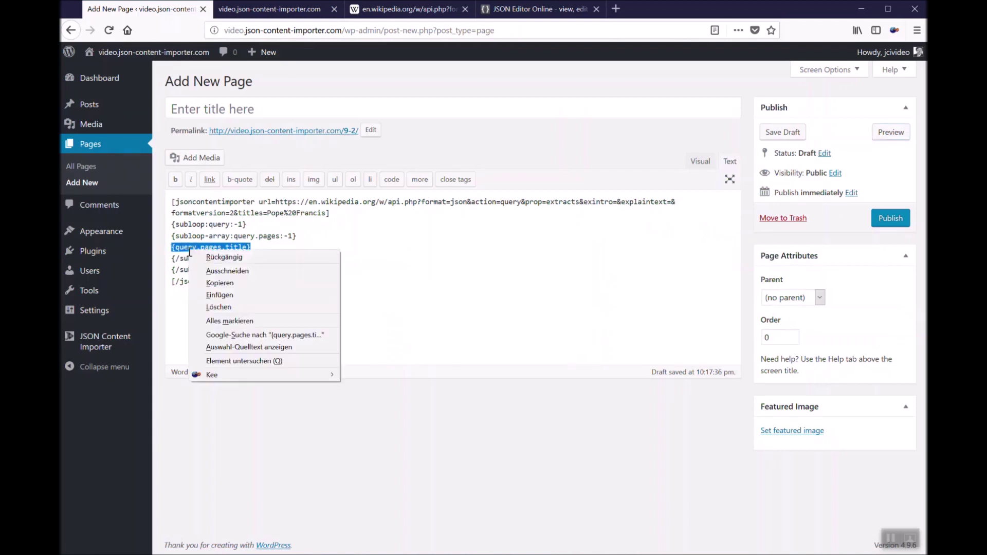
{"action": "left_click", "coordinate": [219, 283]}
{"action": "left_click", "coordinate": [260, 248]}
{"action": "right_click", "coordinate": [261, 248]}
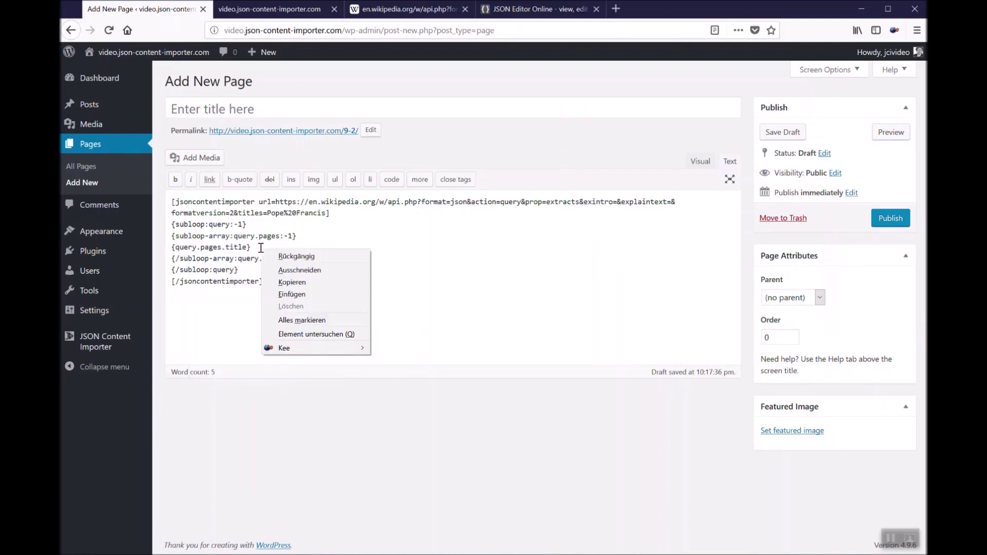
{"action": "left_click", "coordinate": [292, 294]}
{"action": "double_click", "coordinate": [315, 247]}
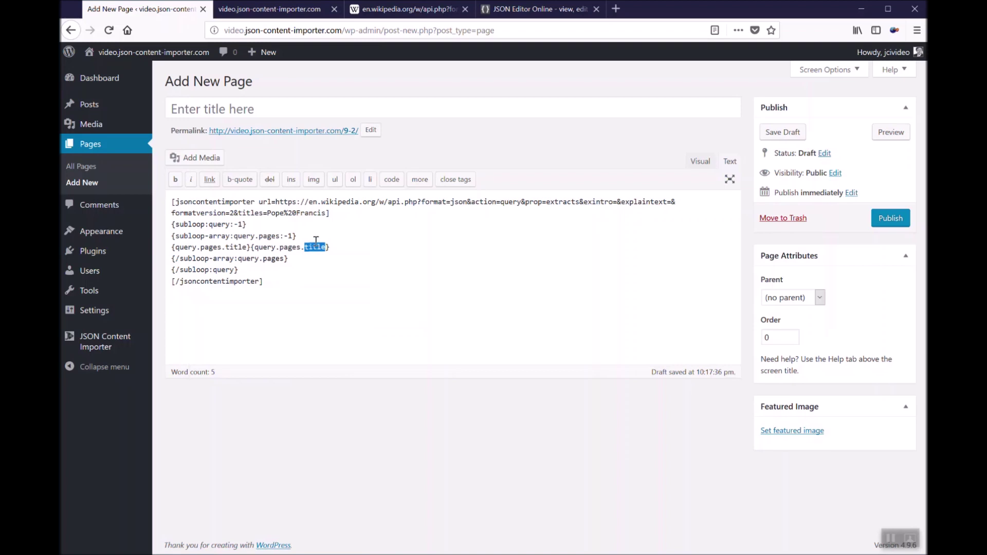
{"action": "type", "text": "extract"}
{"action": "left_click", "coordinate": [887, 133]}
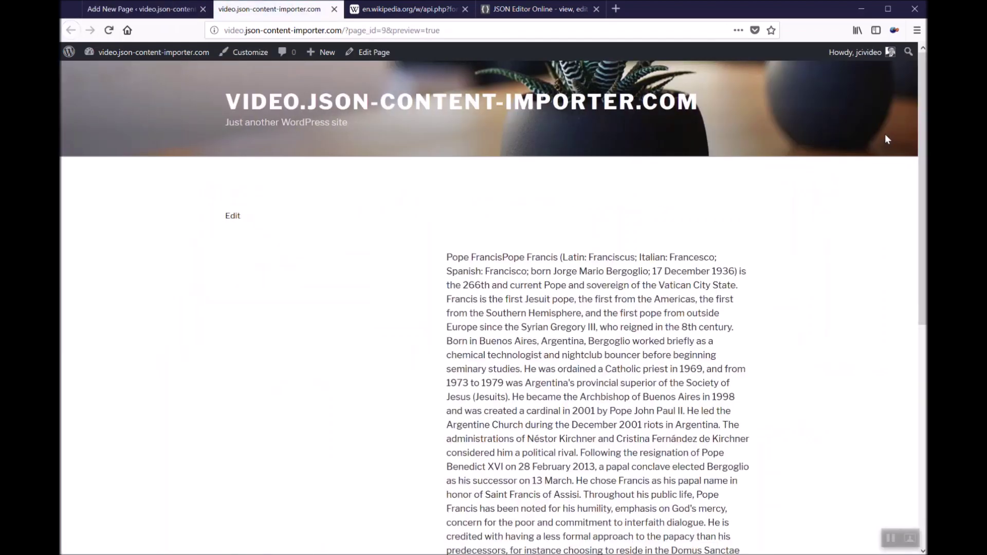
{"action": "left_click", "coordinate": [161, 10]}
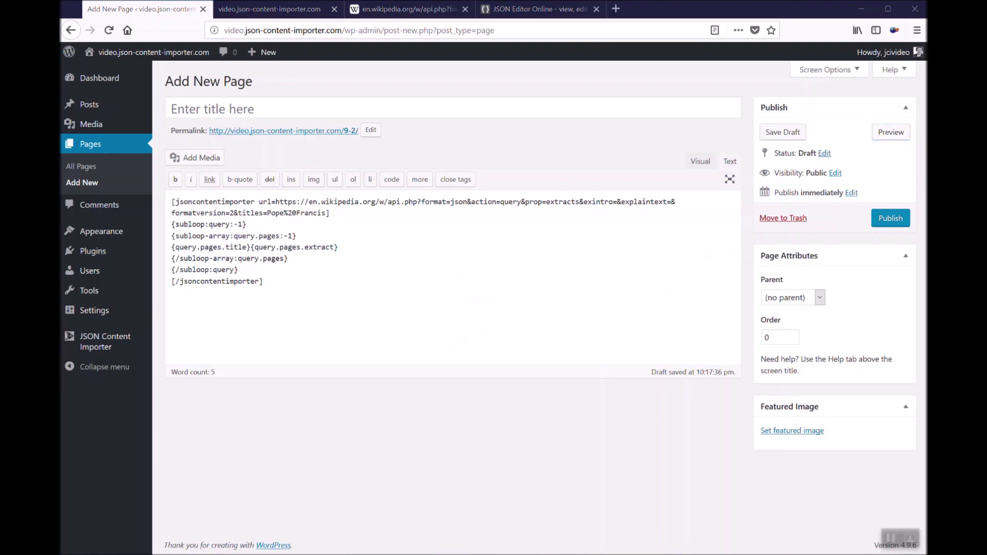
Add basenode=query, remove the outer subloop:query lines, and strip 'query.' from the loop and extract paths.
{"action": "left_click", "coordinate": [523, 530]}
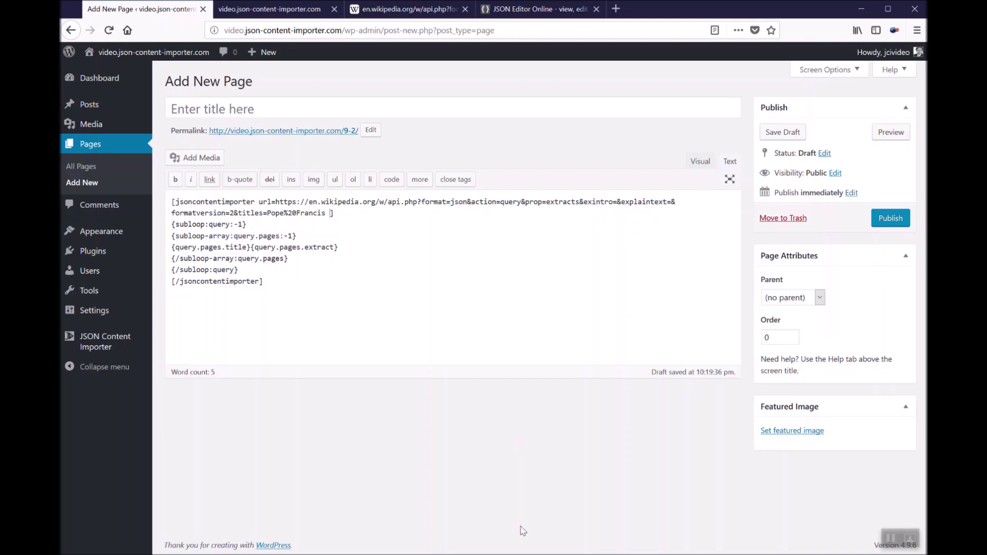
{"action": "type", "text": "basenode=query"}
{"action": "left_click_drag", "start_coordinate": [250, 224], "coordinate": [158, 227]}
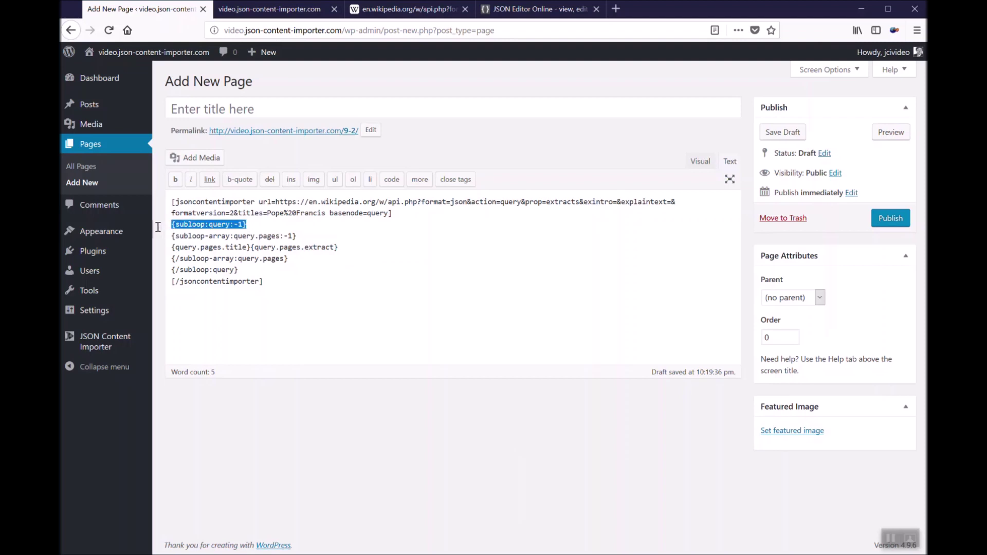
{"action": "key", "text": "Delete"}
{"action": "key", "text": "Delete"}
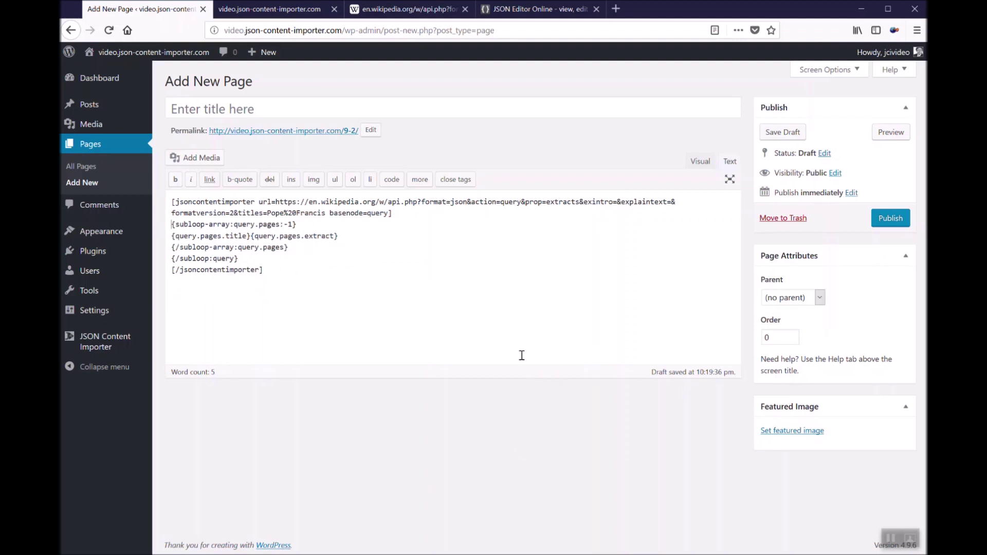
{"action": "left_click_drag", "start_coordinate": [238, 259], "coordinate": [144, 270]}
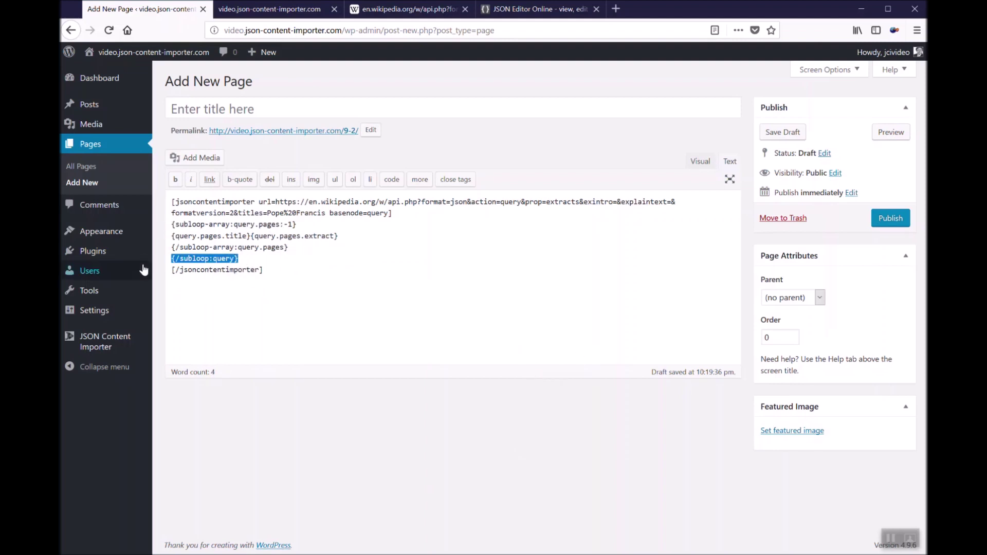
{"action": "key", "text": "Delete"}
{"action": "key", "text": "Delete"}
{"action": "double_click", "coordinate": [249, 248]}
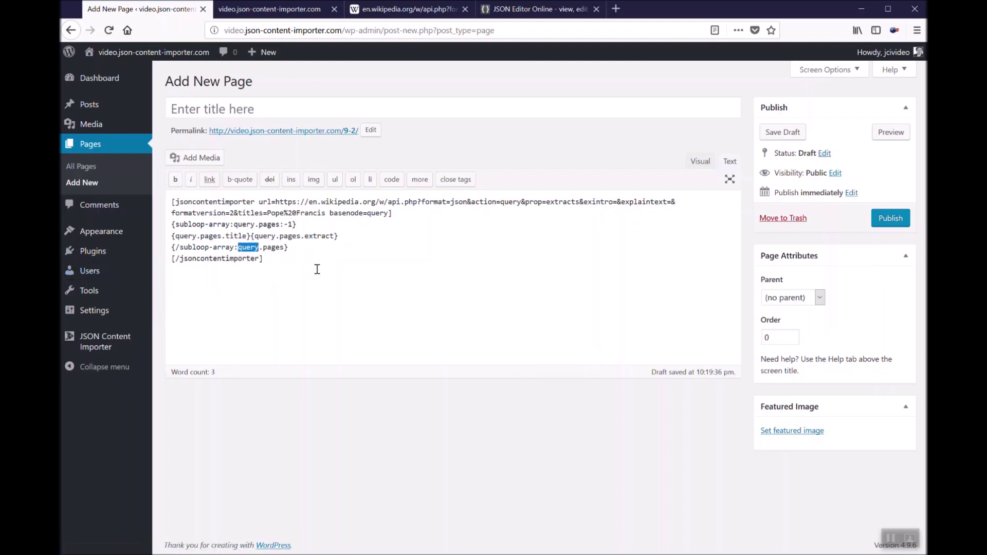
{"action": "key", "text": "Delete"}
{"action": "key", "text": "Delete"}
{"action": "double_click", "coordinate": [259, 236]}
{"action": "key", "text": "Delete"}
{"action": "key", "text": "Delete"}
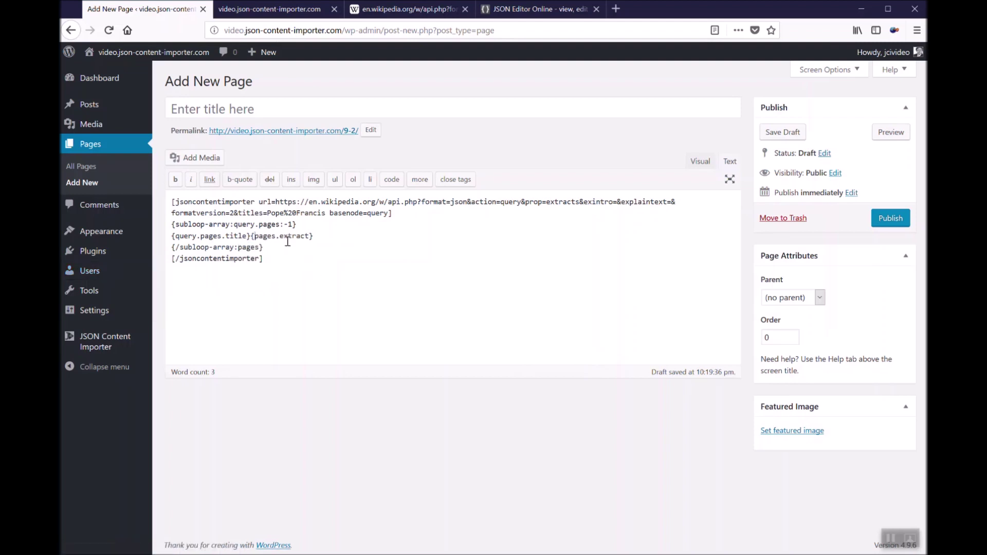
{"action": "double_click", "coordinate": [246, 225]}
{"action": "key", "text": "Delete"}
{"action": "key", "text": "Delete"}
Preview the edited shortcode and compare the basenode parameter against the parsed JSON.
{"action": "left_click", "coordinate": [891, 132]}
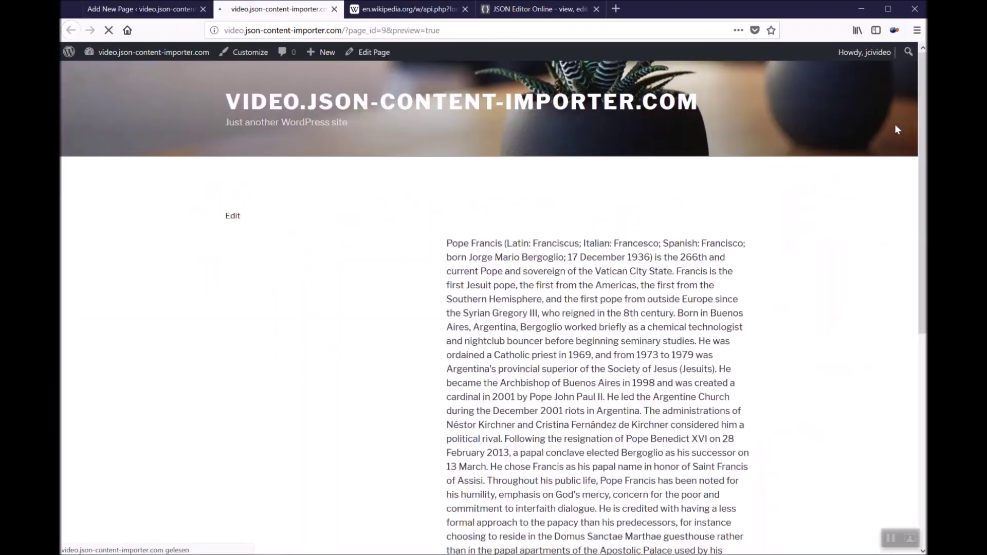
{"action": "left_click", "coordinate": [148, 10]}
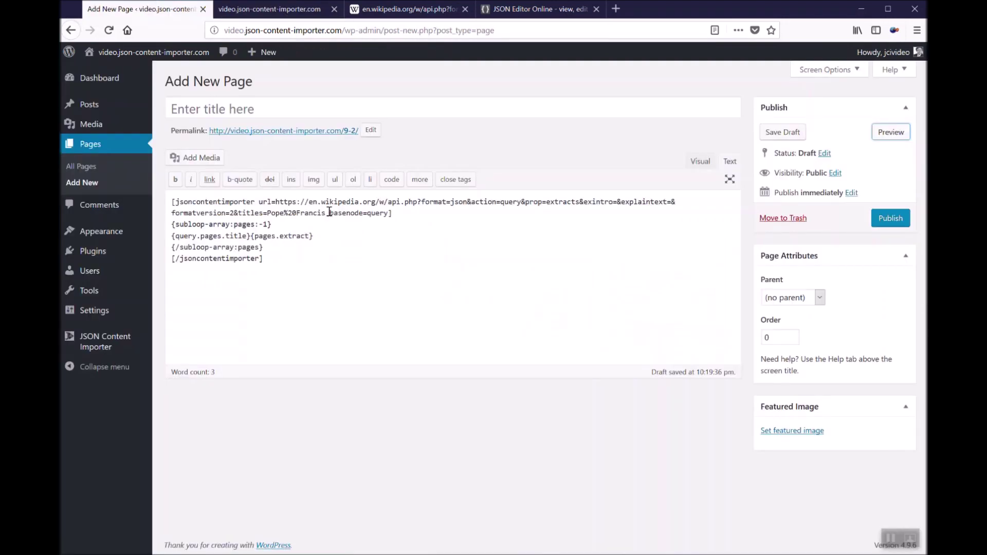
{"action": "left_click_drag", "start_coordinate": [330, 212], "coordinate": [365, 212]}
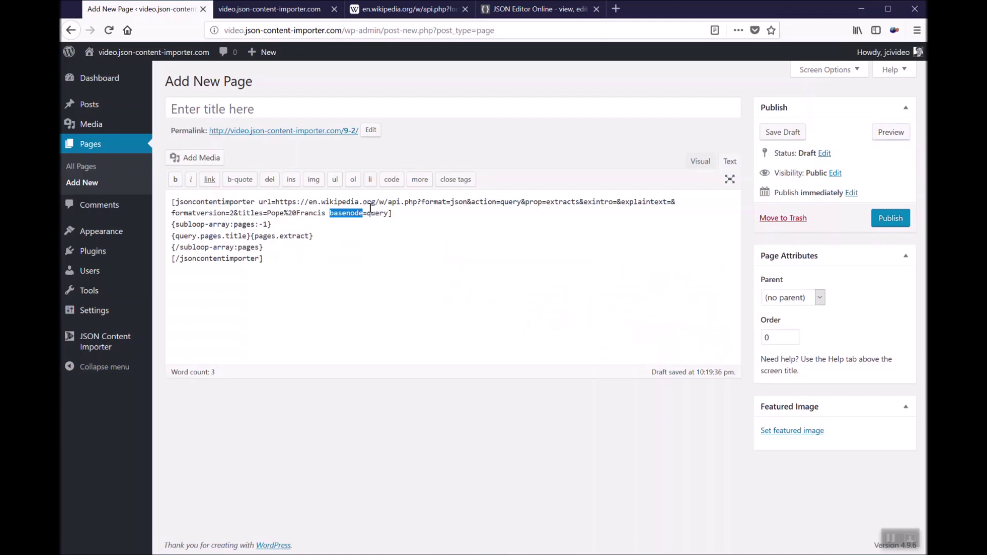
{"action": "left_click", "coordinate": [504, 12]}
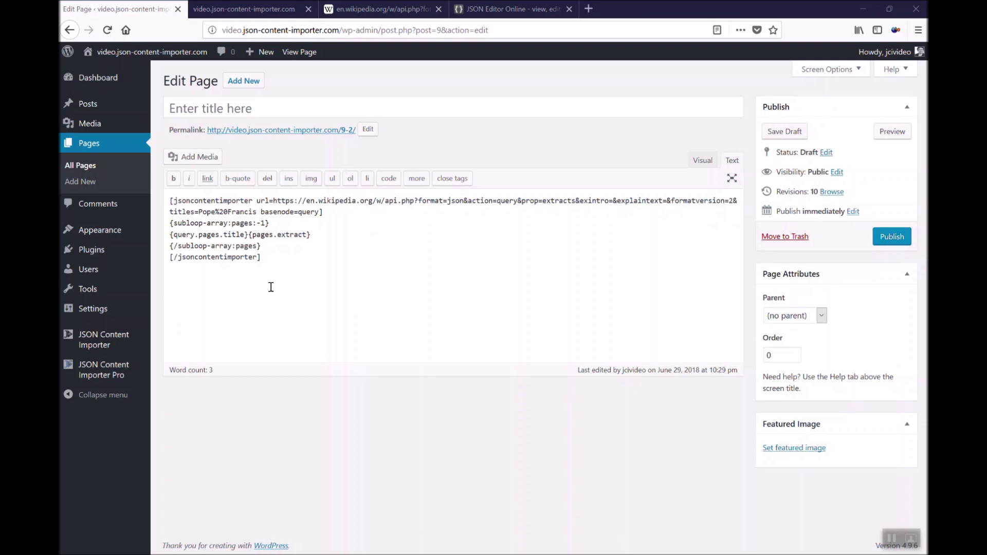
Rename both tags to jsoncontentimporterpro and replace basenode=query with parser=twig.
{"action": "left_click", "coordinate": [254, 202]}
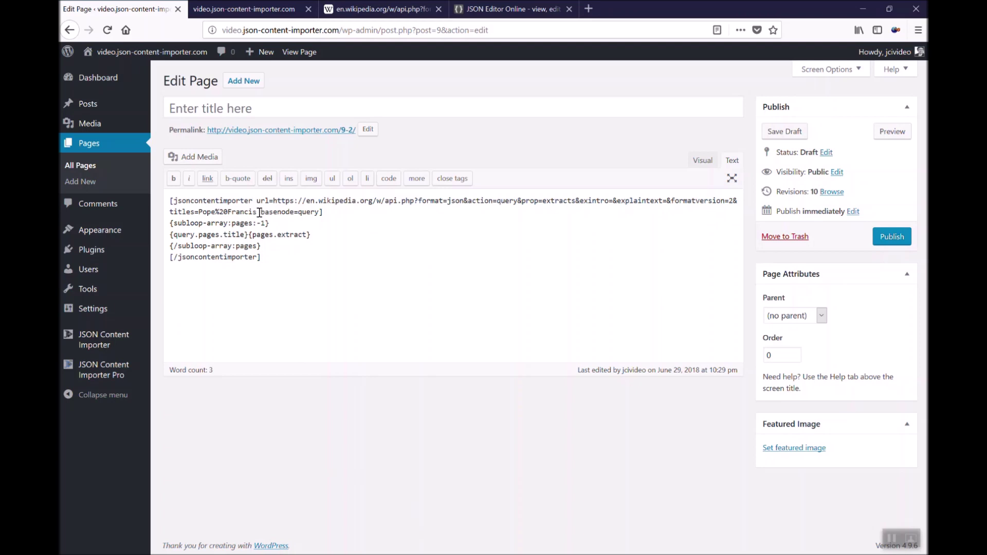
{"action": "type", "text": "pro"}
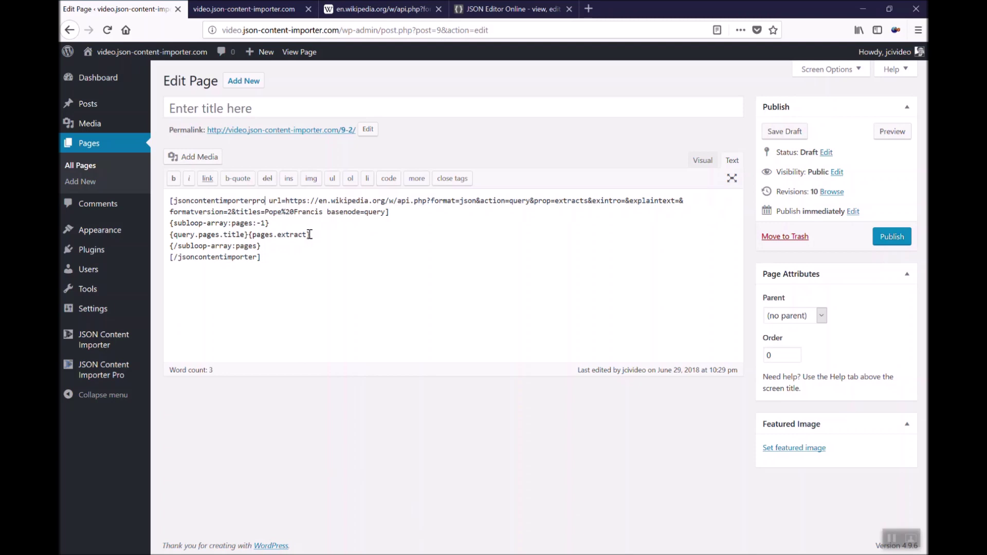
{"action": "left_click", "coordinate": [254, 266]}
{"action": "type", "text": "pro"}
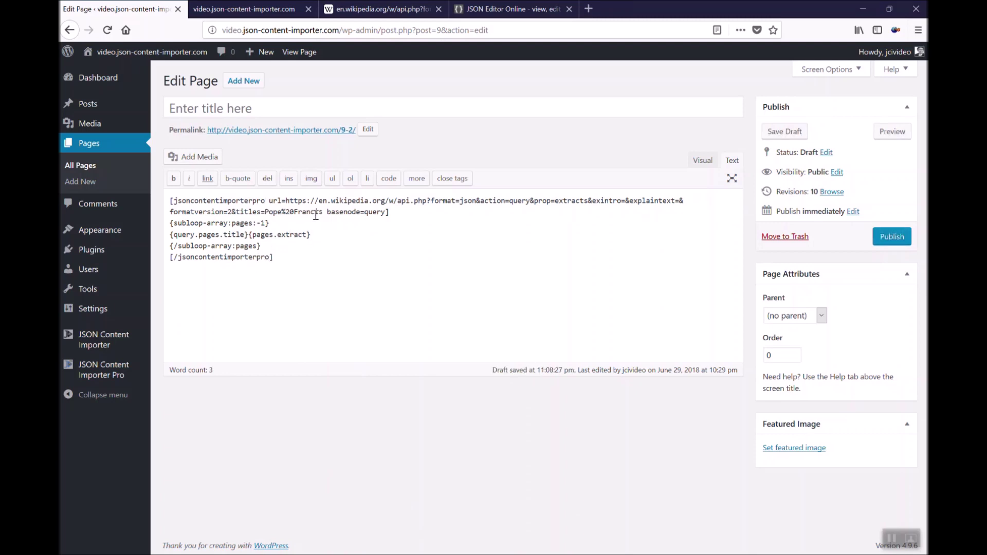
{"action": "left_click_drag", "start_coordinate": [327, 211], "coordinate": [394, 214]}
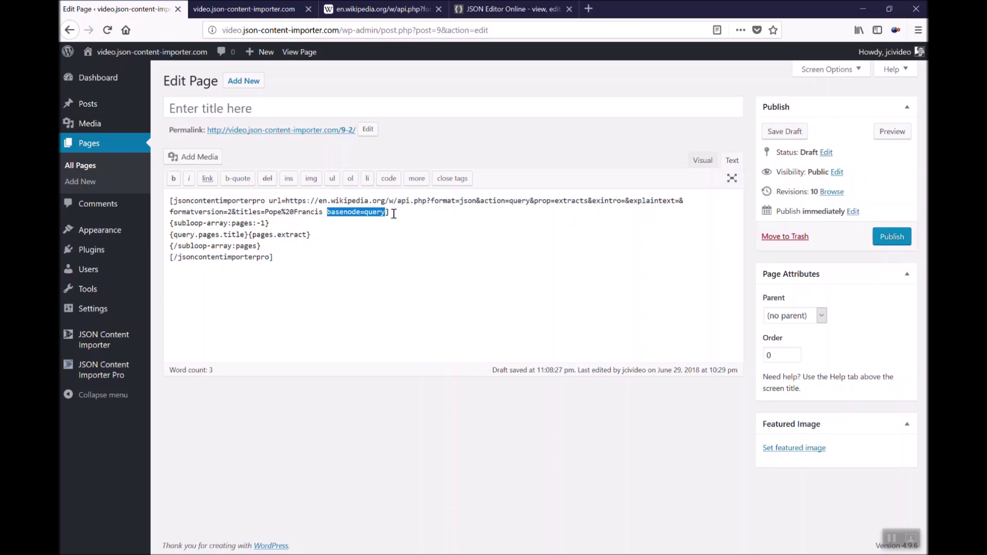
{"action": "type", "text": "p"}
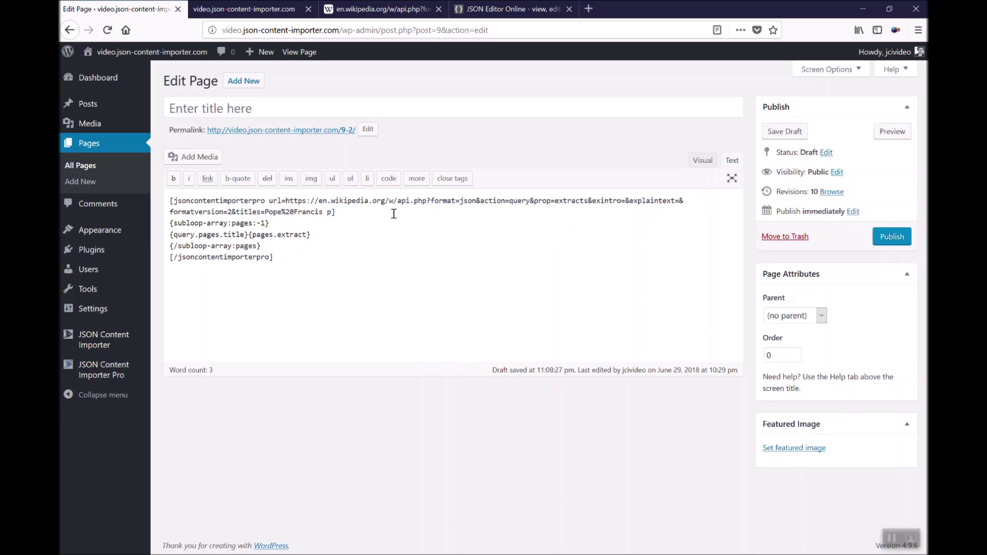
{"action": "type", "text": "arser=twig"}
Delete both subloop-array lines and wrap the title and extract placeholders in double braces.
{"action": "left_click", "coordinate": [171, 235]}
{"action": "left_click_drag", "start_coordinate": [172, 235], "coordinate": [148, 225]}
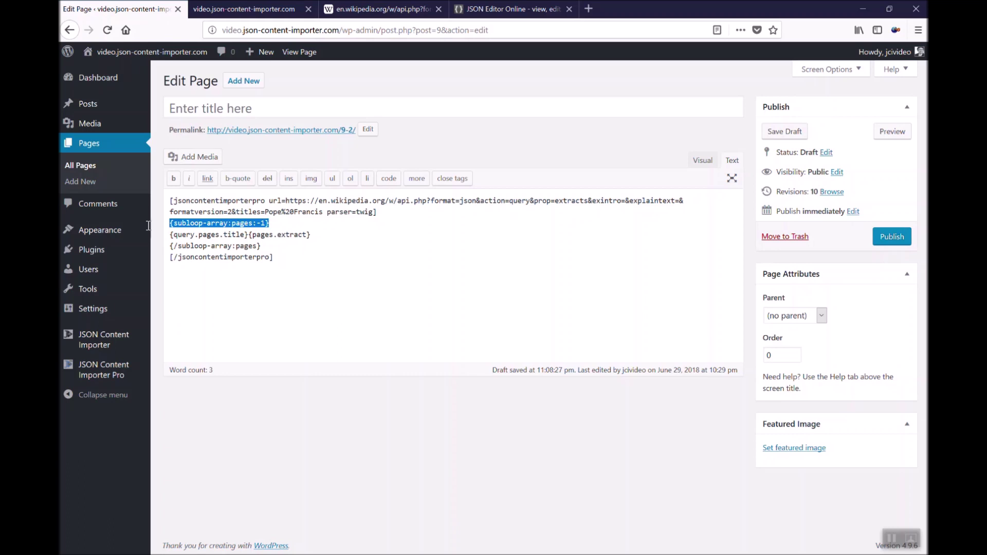
{"action": "key", "text": "BackSpace"}
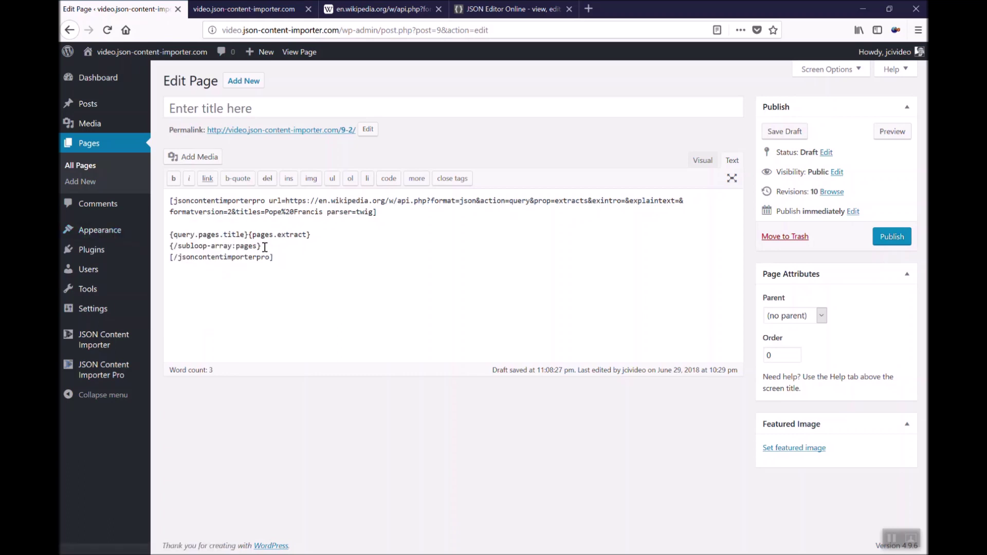
{"action": "left_click_drag", "start_coordinate": [265, 247], "coordinate": [163, 247]}
{"action": "key", "text": "BackSpace"}
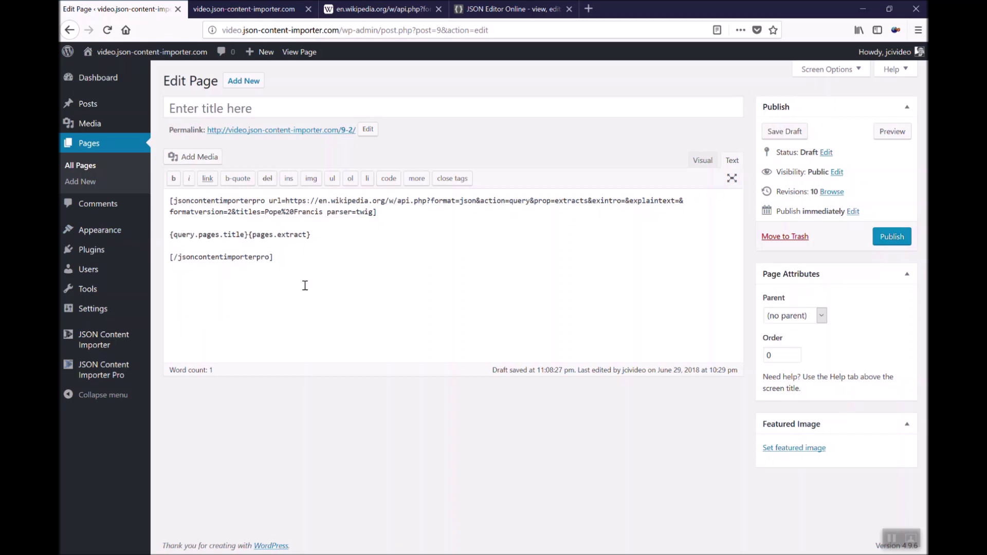
{"action": "type", "text": "{"}
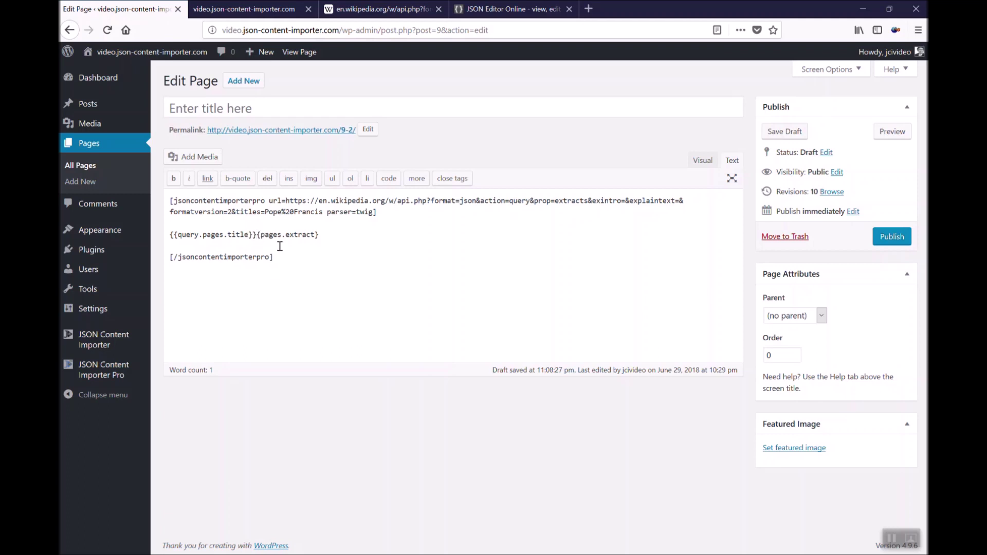
{"action": "type", "text": "{"}
{"action": "left_click", "coordinate": [330, 234]}
{"action": "type", "text": "}"}
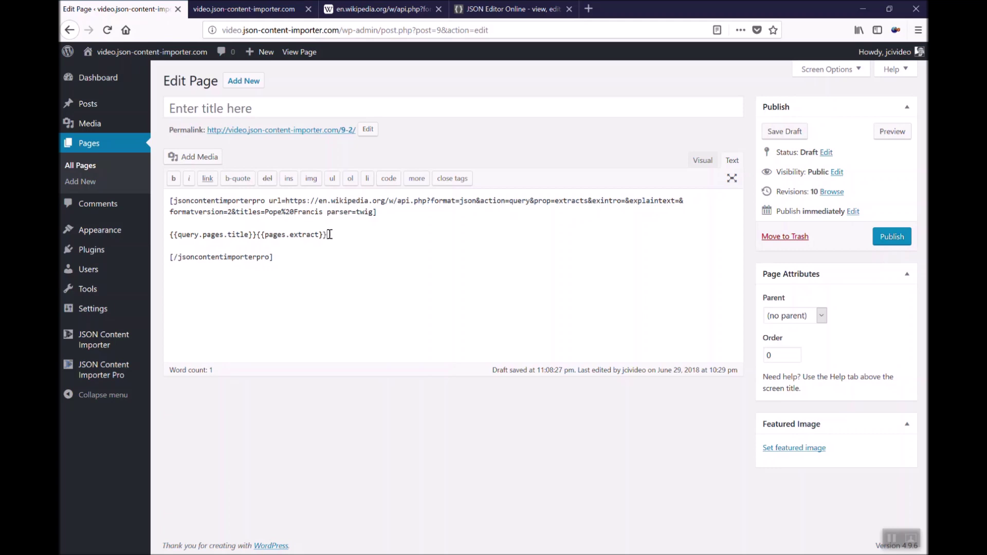
After a preview, rewrite the placeholders as {{query.pages[0].title}} and {{query.pages[0].extract}}.
{"action": "left_click", "coordinate": [893, 132]}
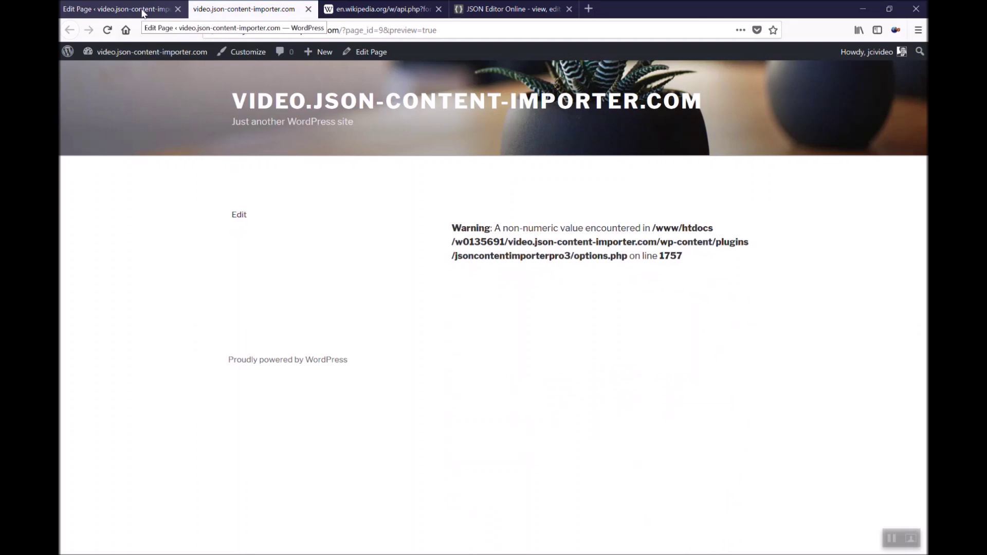
{"action": "left_click", "coordinate": [144, 14]}
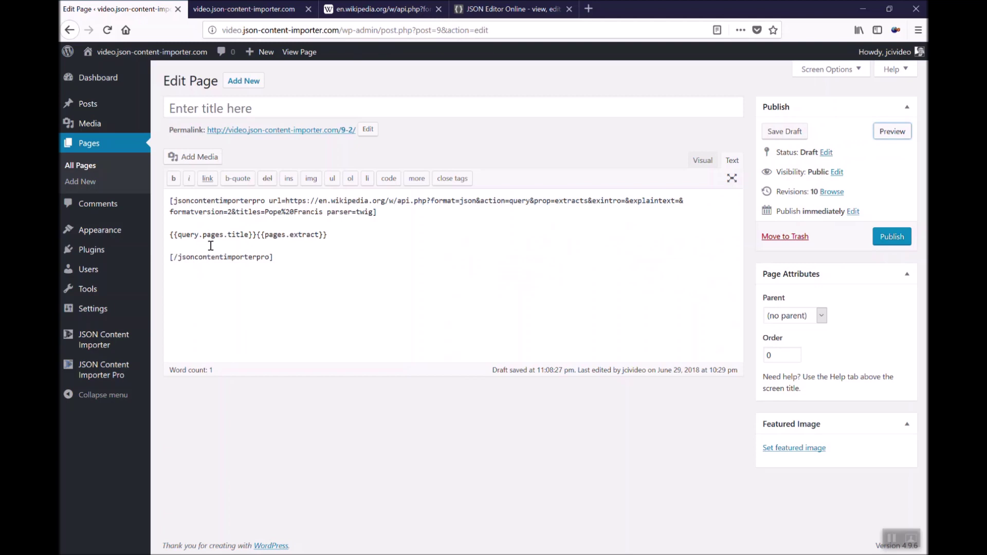
{"action": "left_click", "coordinate": [224, 235]}
{"action": "type", "text": "[0]"}
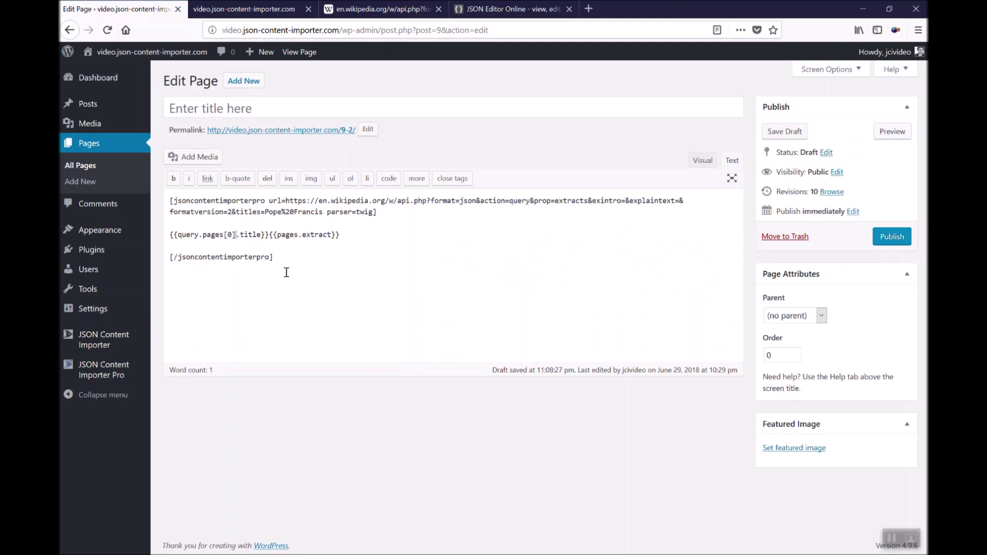
{"action": "left_click", "coordinate": [273, 235]}
{"action": "type", "text": "query."}
{"action": "left_click", "coordinate": [324, 239]}
{"action": "type", "text": "[0]"}
Preview the page to confirm the Pope Francis title and extract appear, then return to the editor.
{"action": "left_click", "coordinate": [892, 132]}
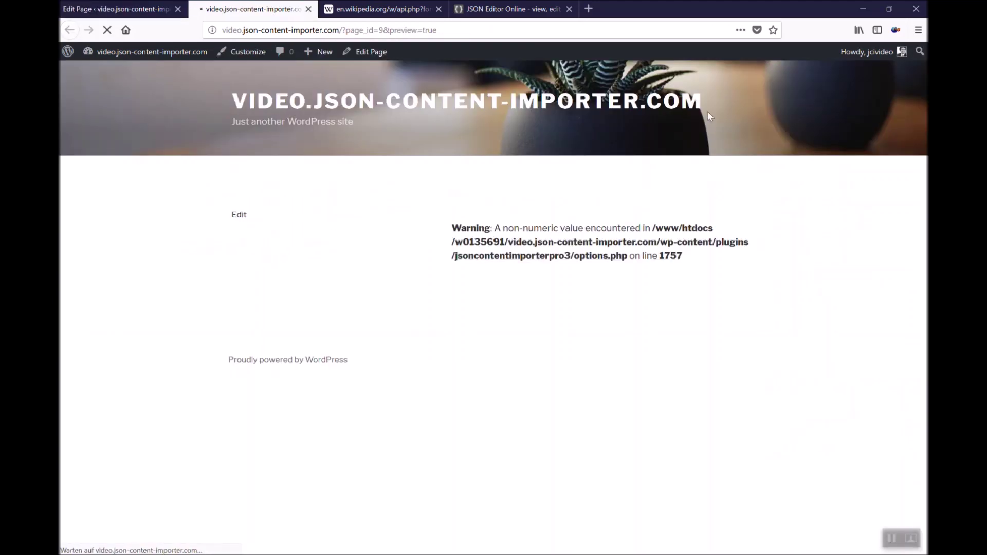
{"action": "scroll", "coordinate": [460, 288], "scroll_direction": "down", "scroll_amount": 5}
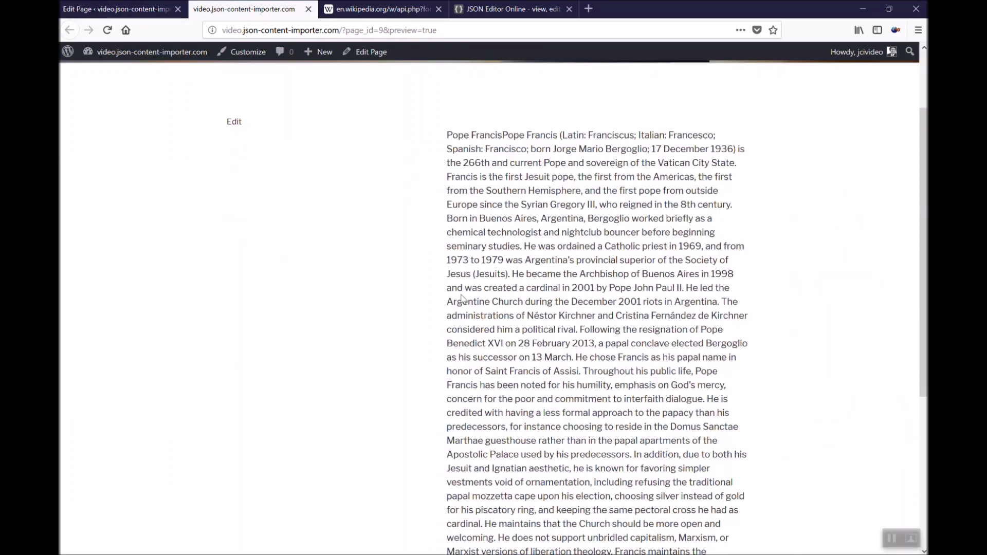
{"action": "scroll", "coordinate": [463, 299], "scroll_direction": "up", "scroll_amount": 5}
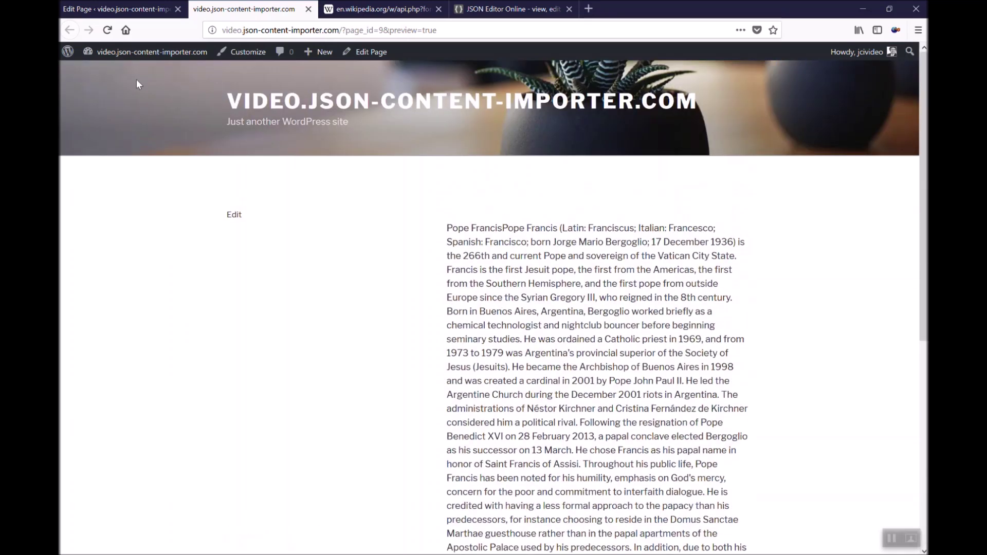
{"action": "left_click", "coordinate": [124, 9]}
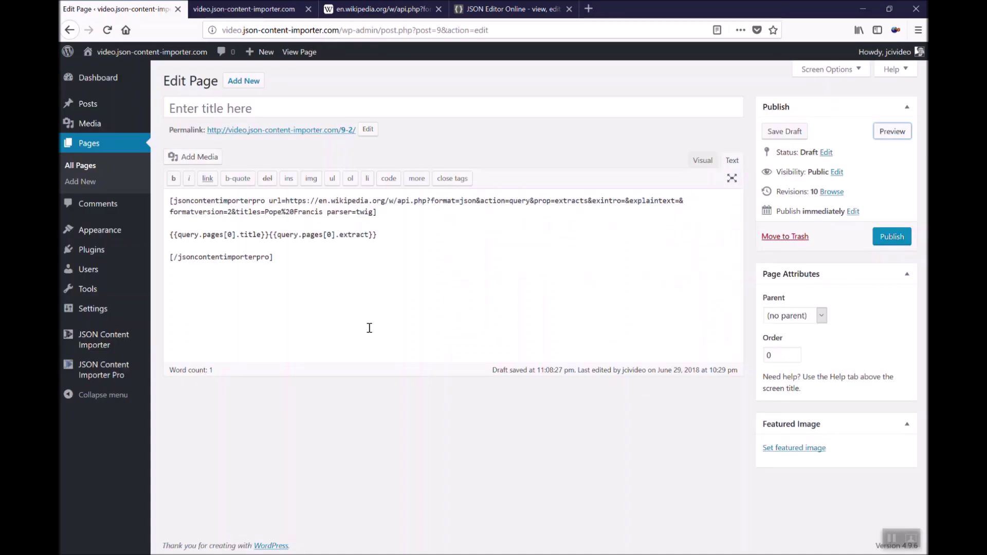